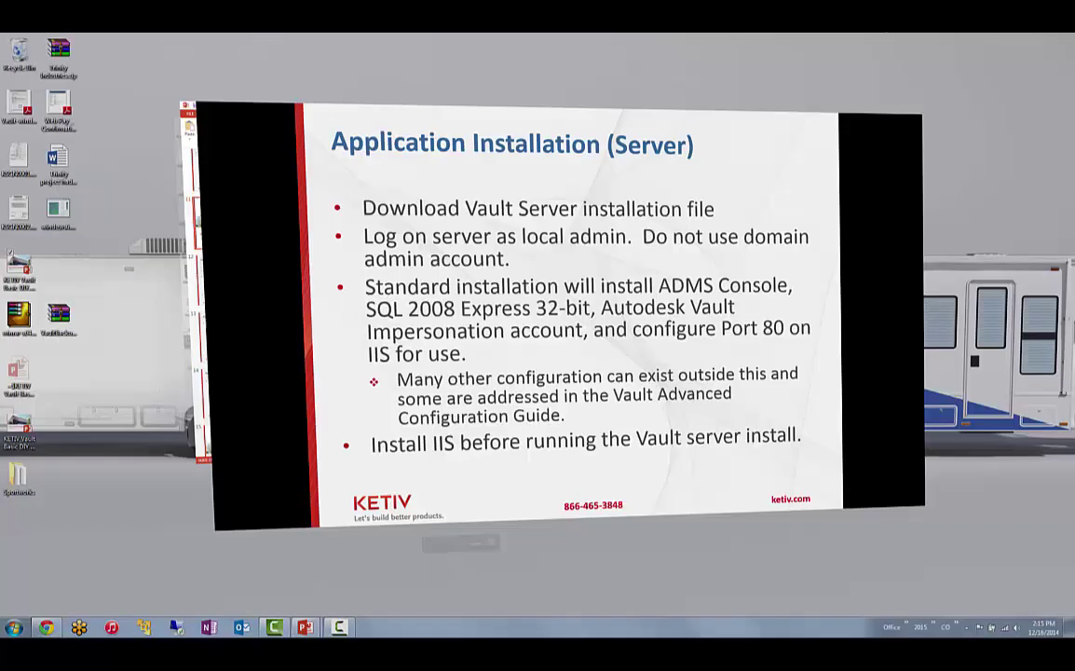
pyautogui.press('super+Tab')
pyautogui.press('super+Tab')
pyautogui.press('super+Tab')
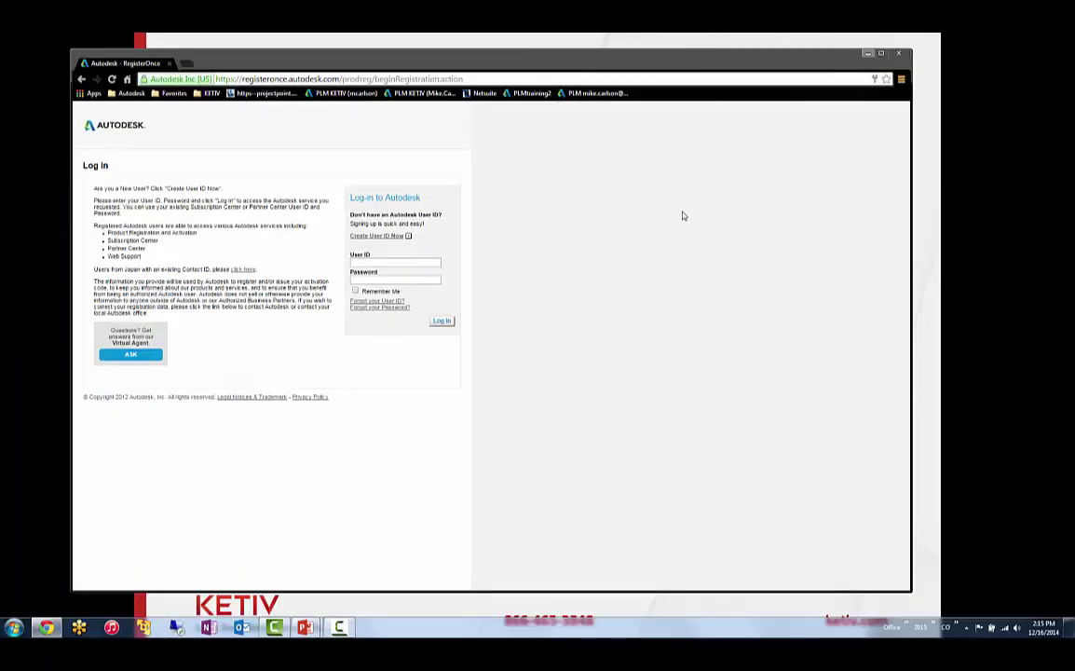
# Ask the Autodesk virtual agent for Download Links, then Vault Products, then Vault Basic Server.
pyautogui.click(131, 360)
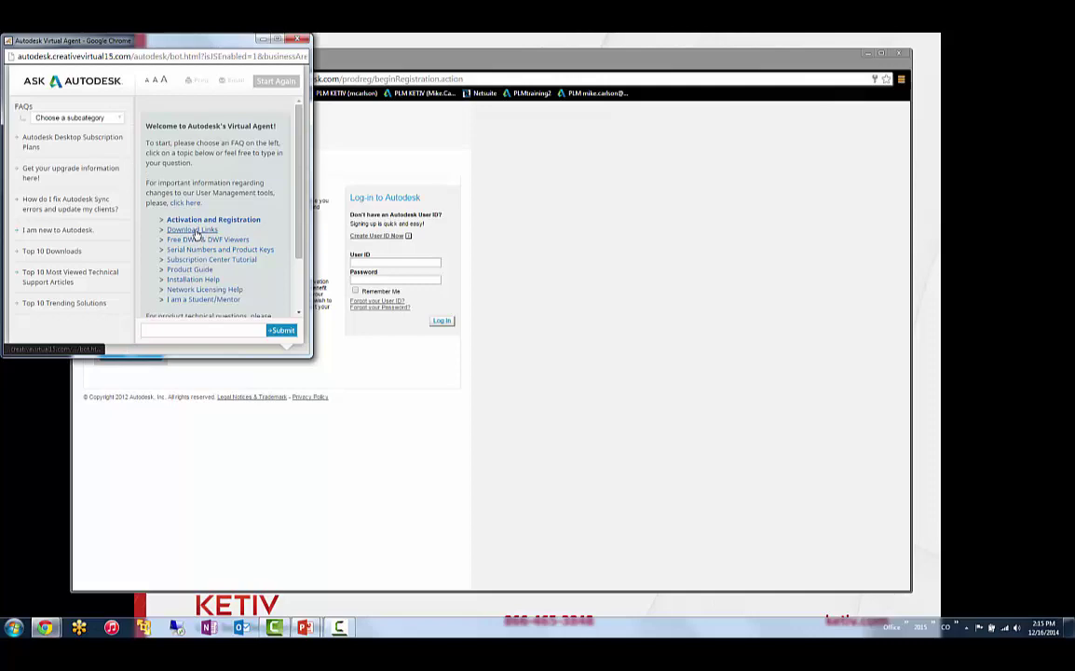
pyautogui.click(194, 230)
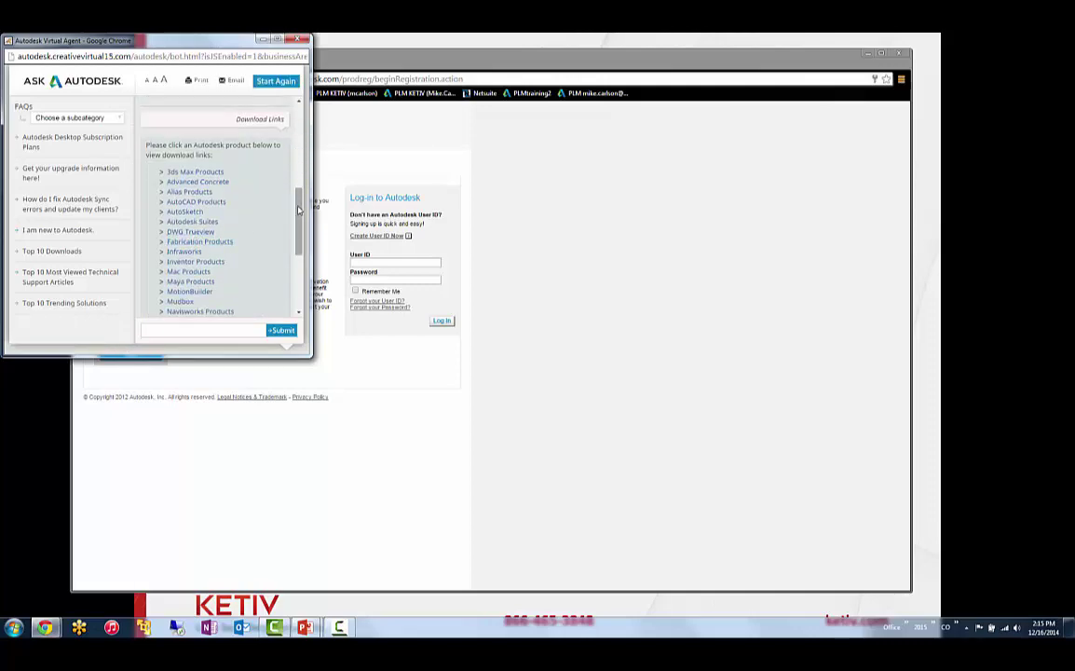
pyautogui.scroll(-3, 298, 210)
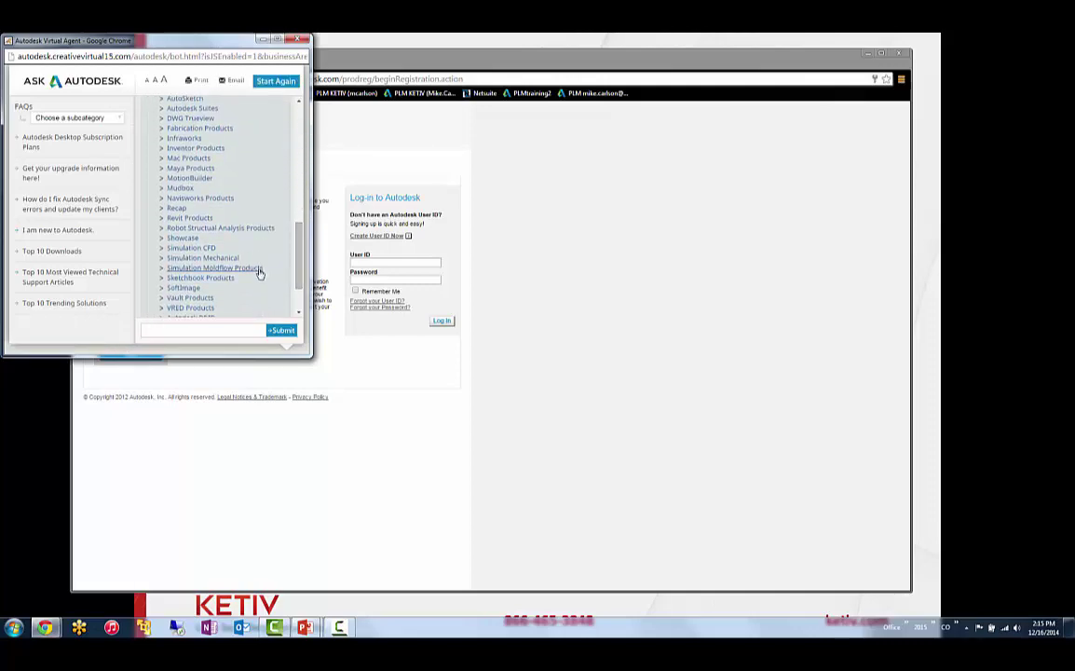
pyautogui.scroll(-1, 302, 279)
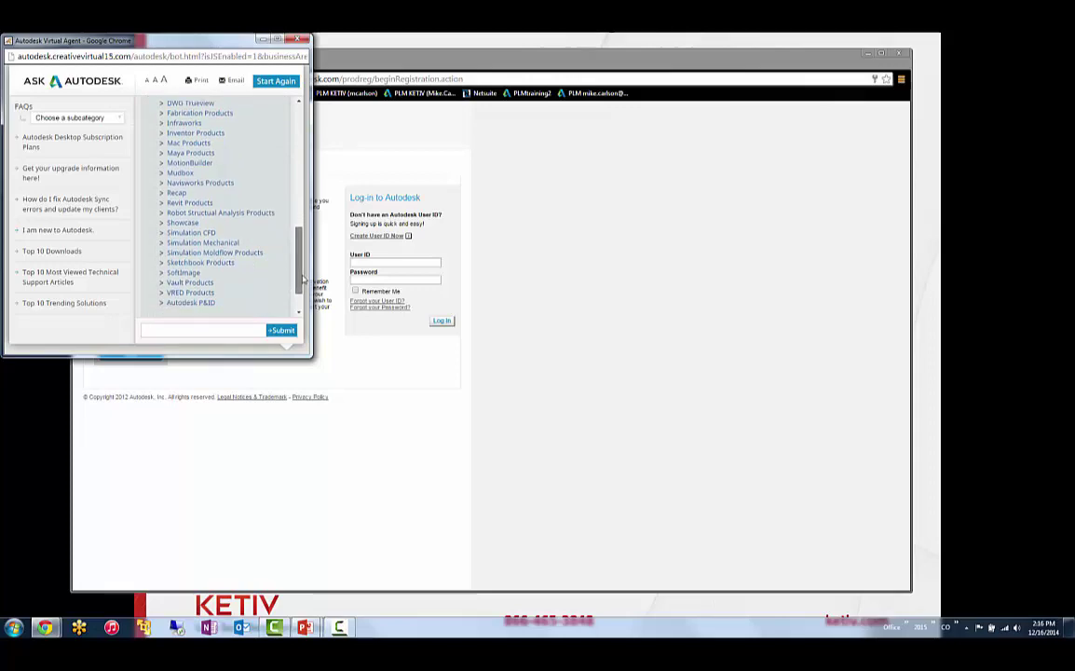
pyautogui.scroll(-1, 302, 279)
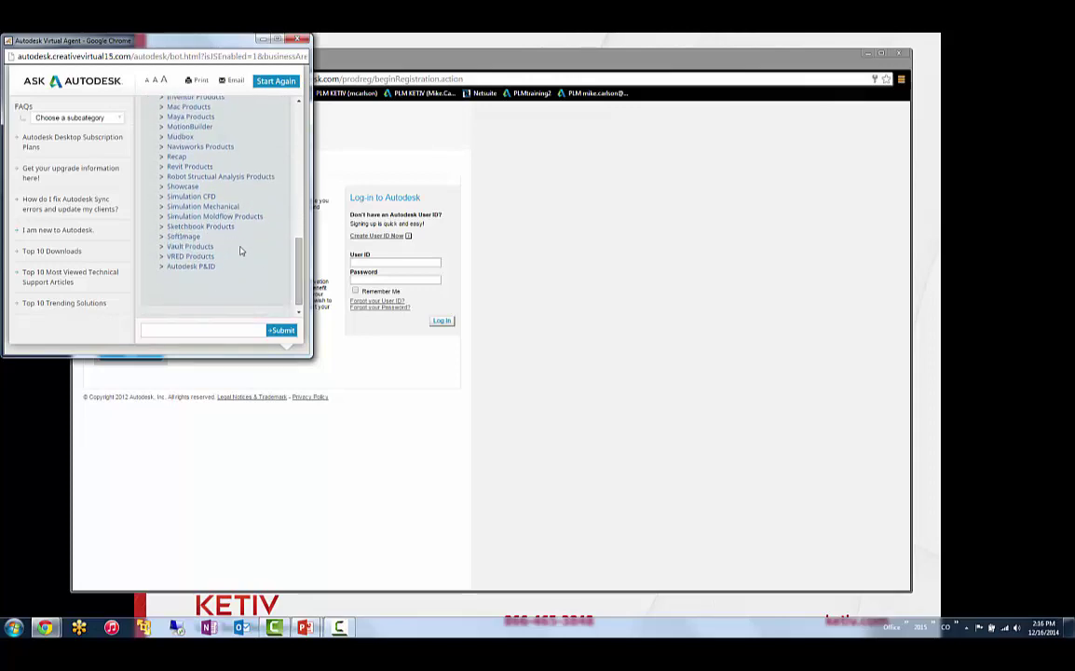
pyautogui.click(192, 248)
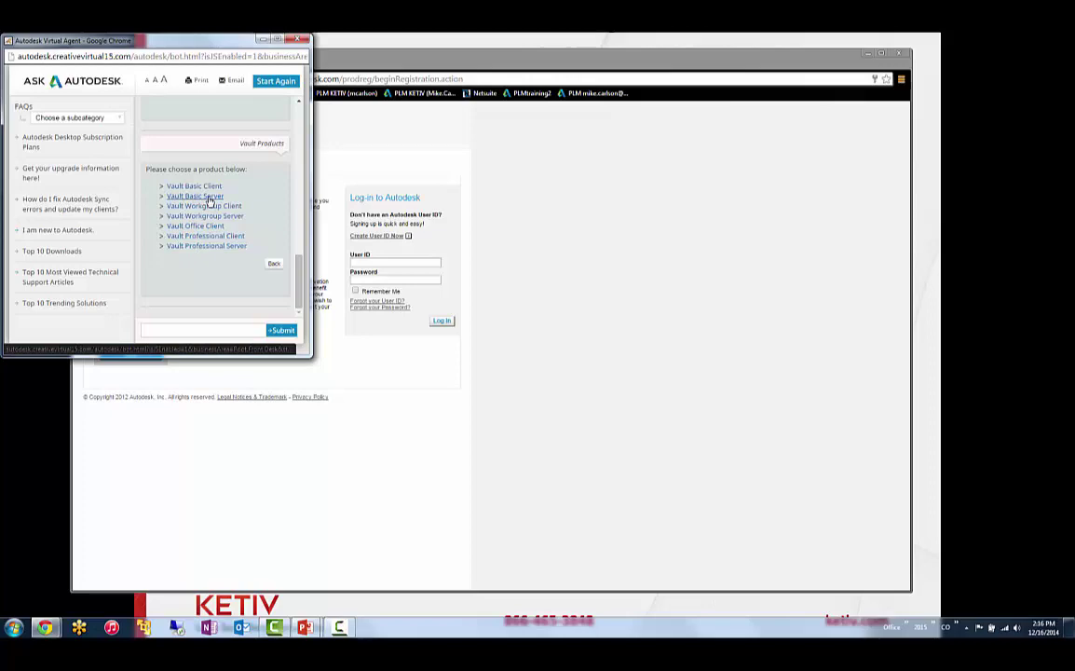
pyautogui.click(196, 197)
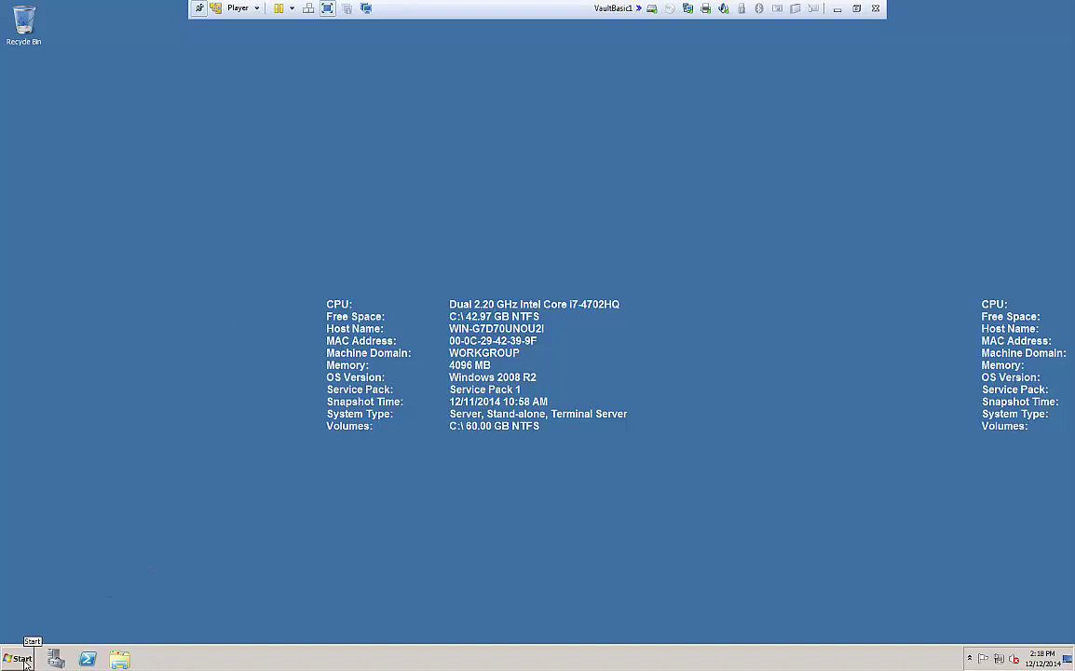
pyautogui.click(22, 659)
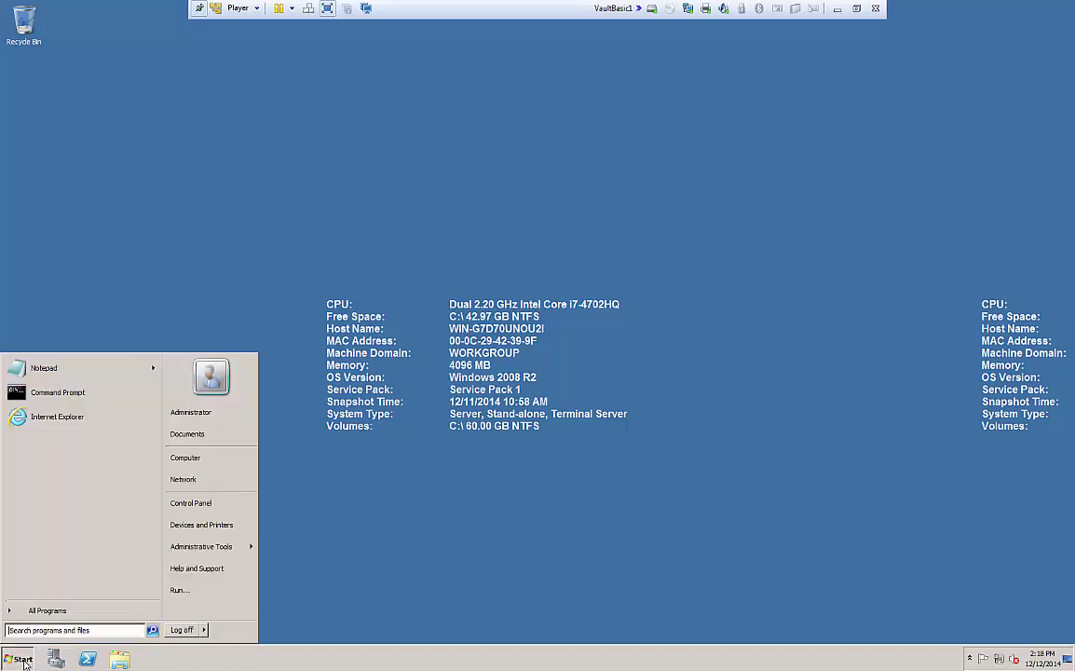
pyautogui.rightClick(210, 460)
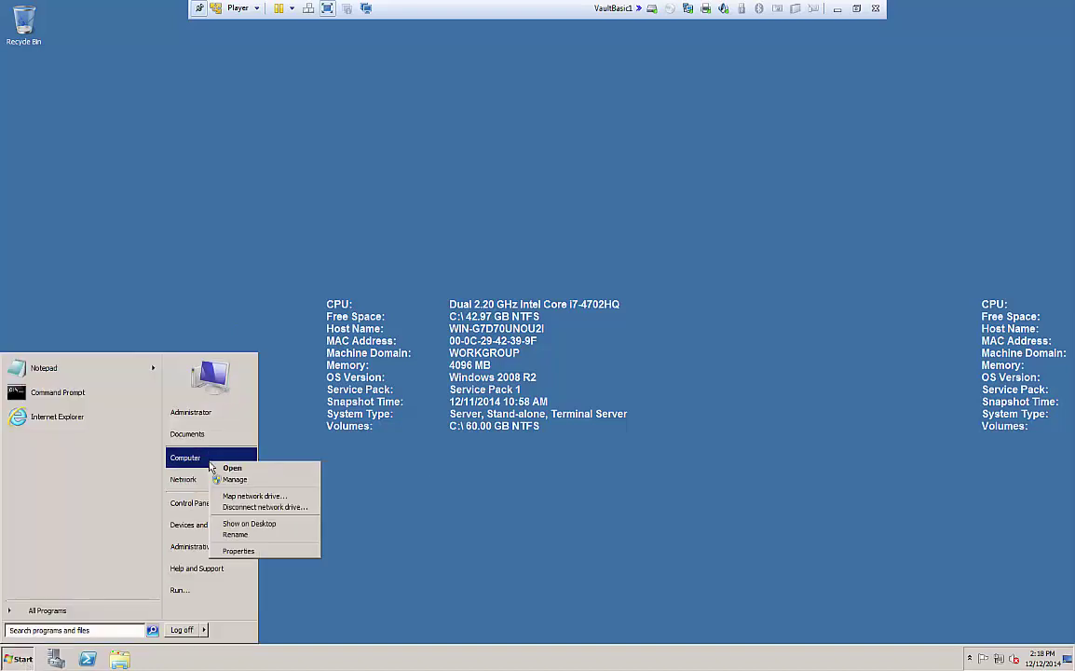
pyautogui.click(238, 551)
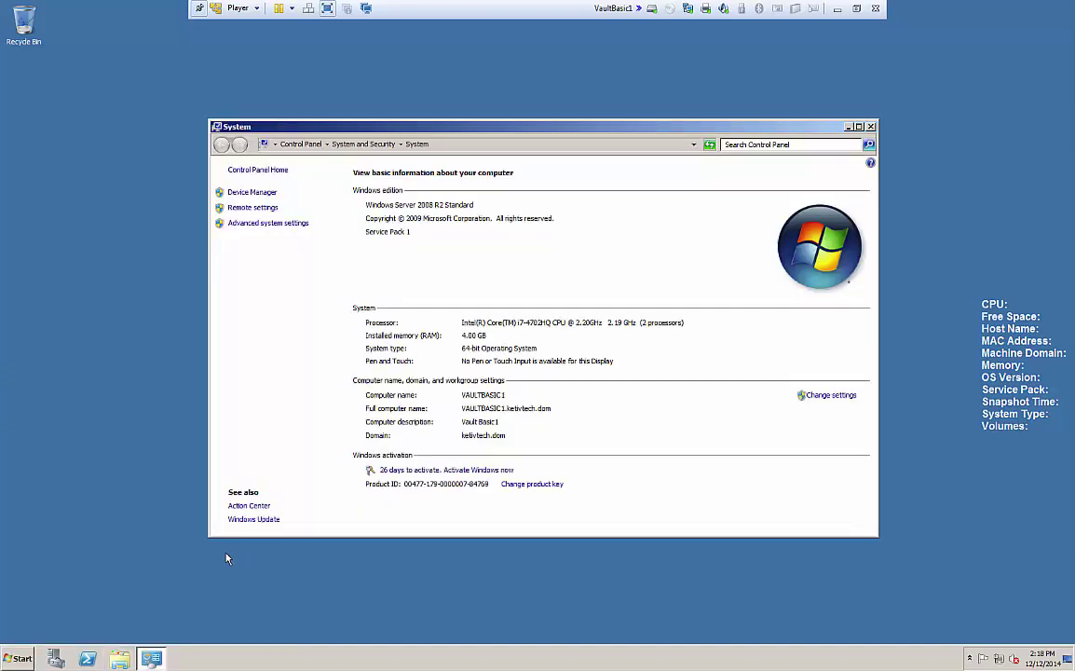
pyautogui.click(872, 127)
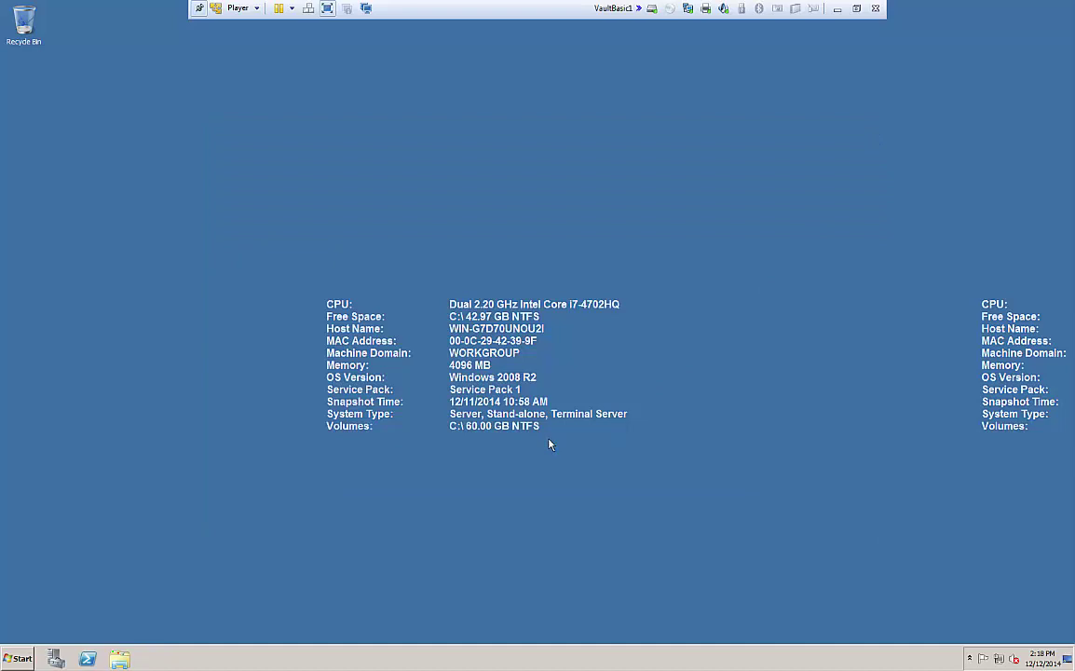
# Start the Add Roles Wizard from Server Manager's Roles, select Web Server (IIS), and reach its role services.
pyautogui.click(52, 659)
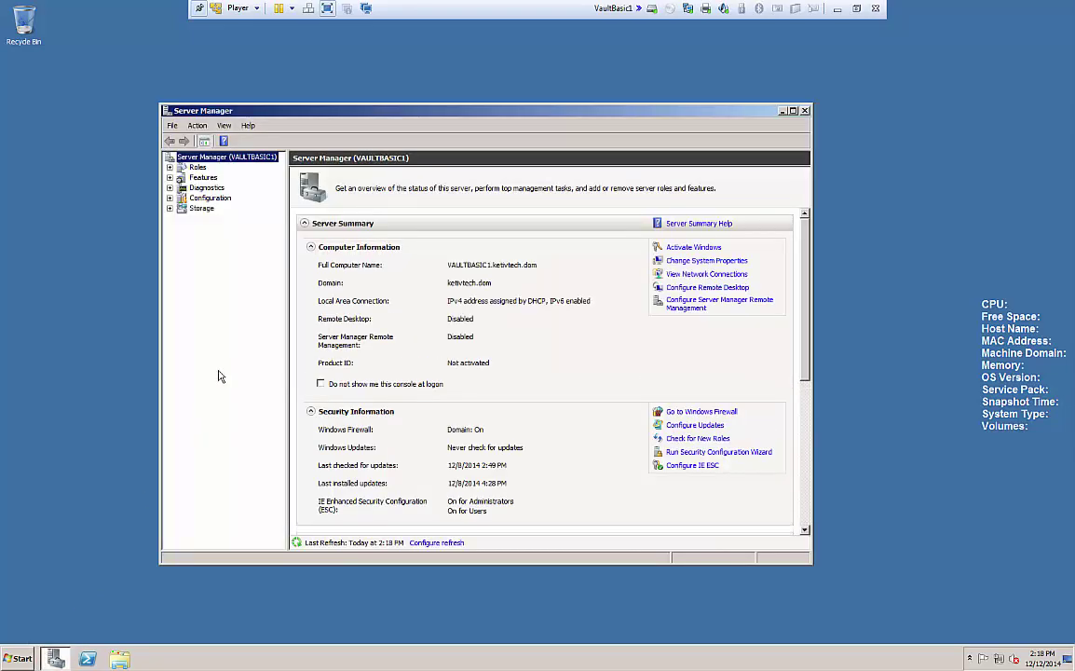
pyautogui.click(193, 167)
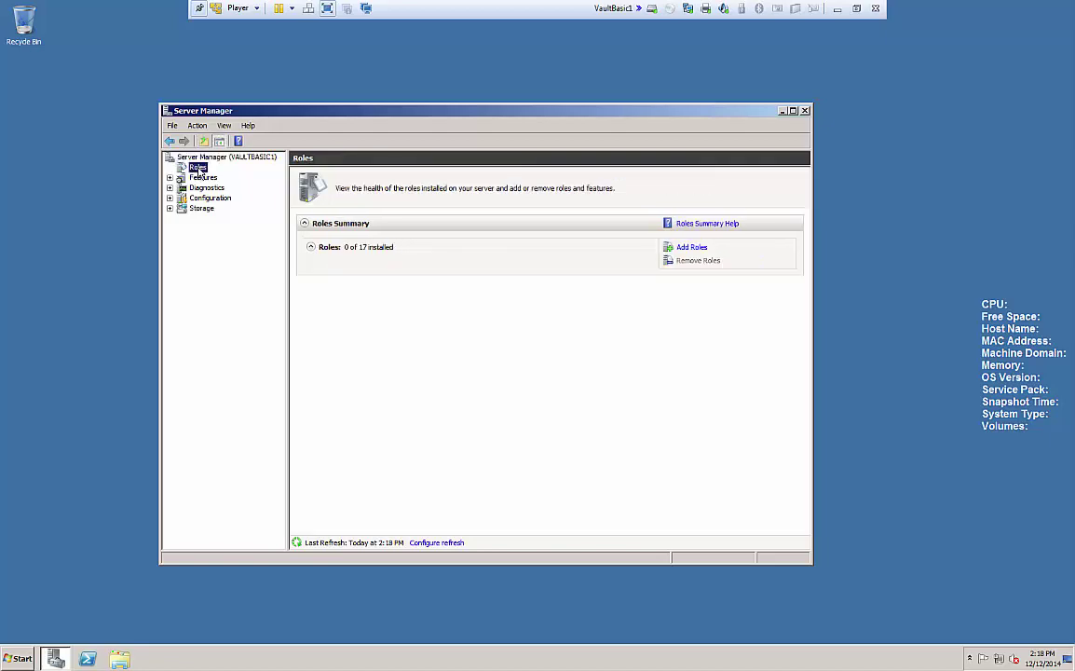
pyautogui.click(690, 247)
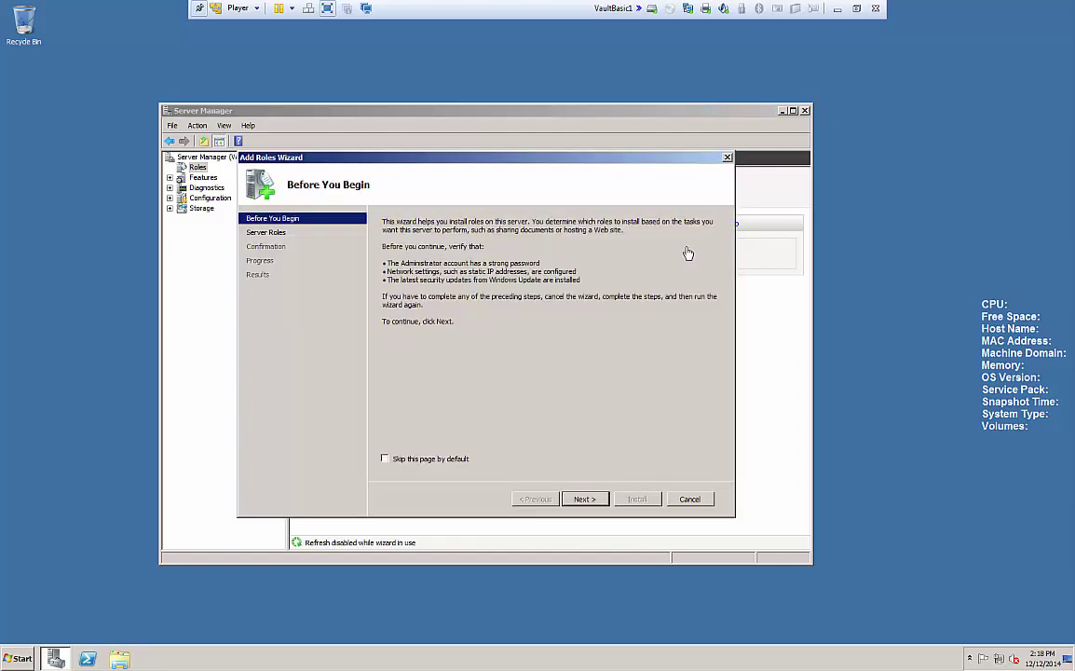
pyautogui.click(584, 500)
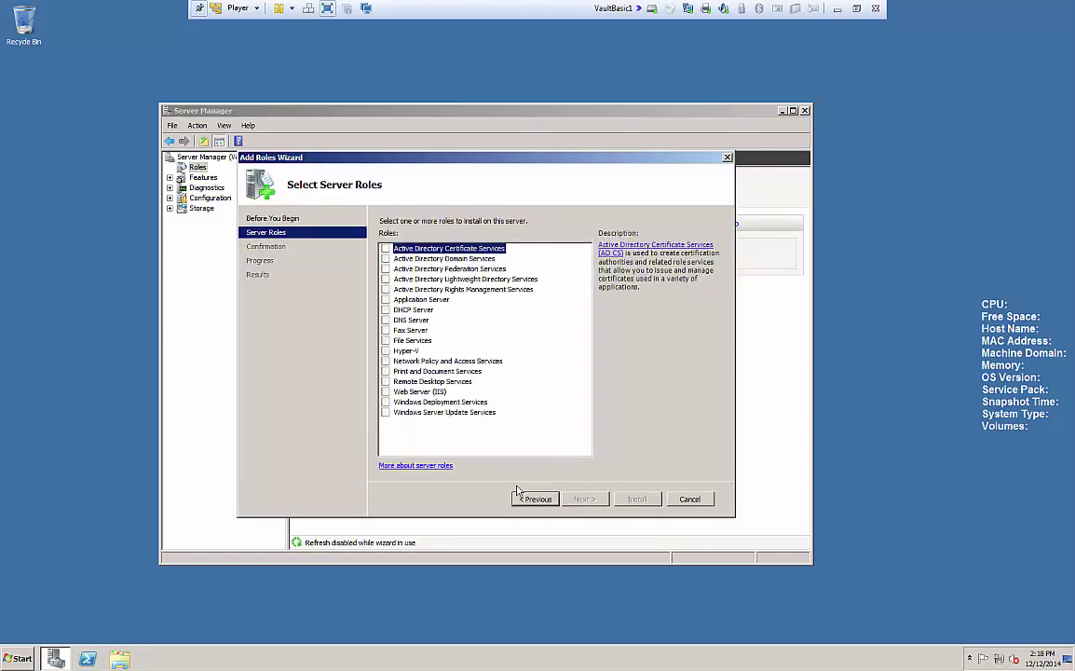
pyautogui.click(386, 391)
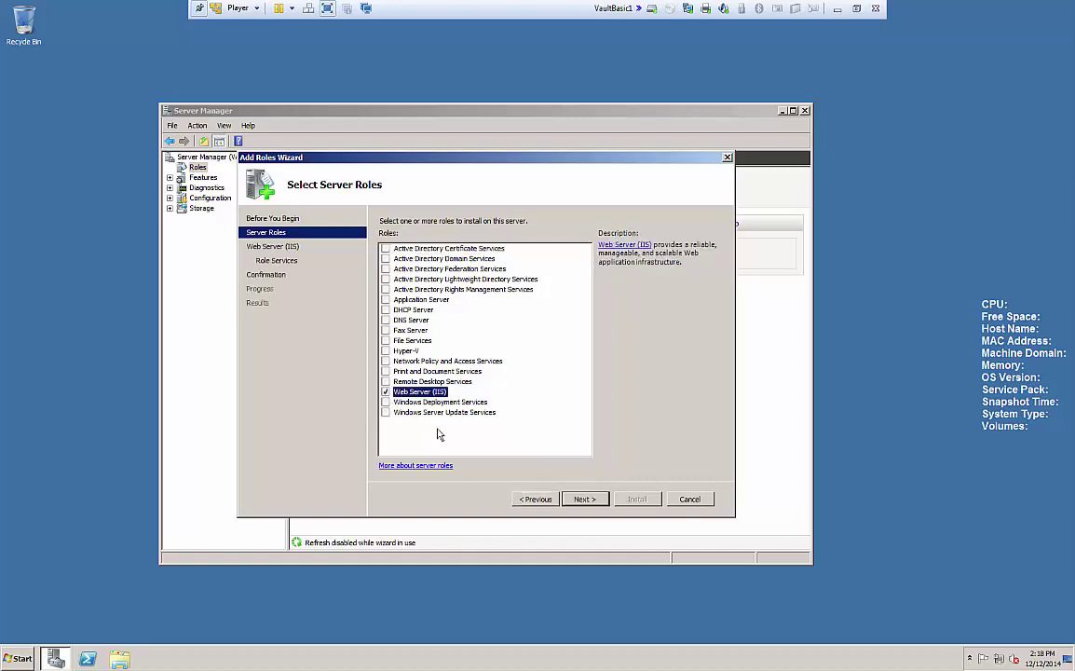
pyautogui.click(584, 500)
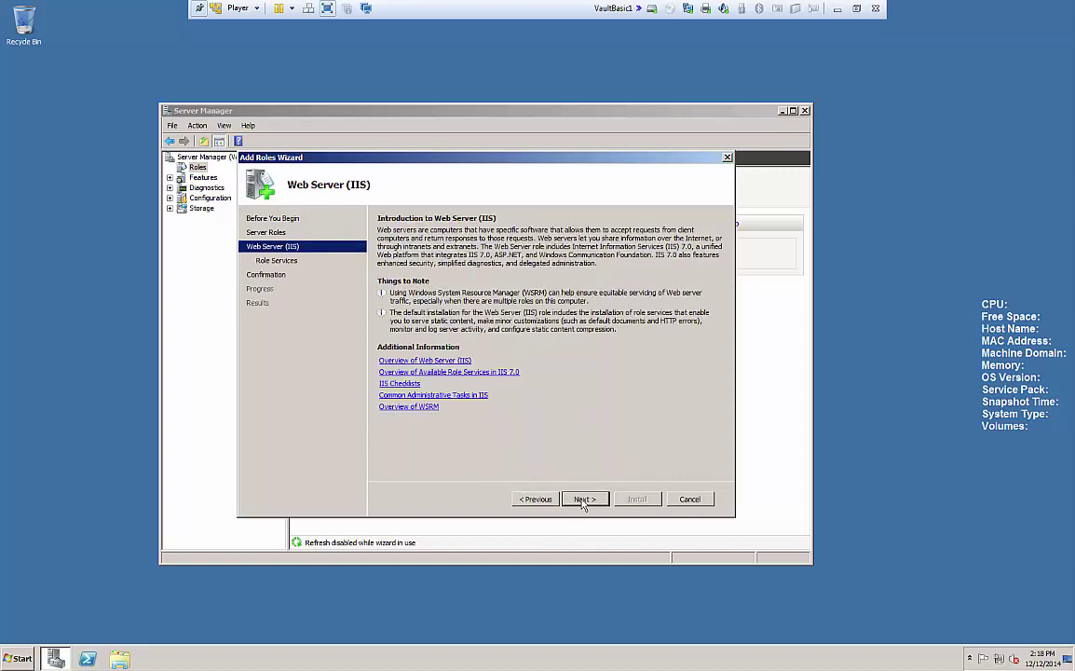
pyautogui.click(585, 501)
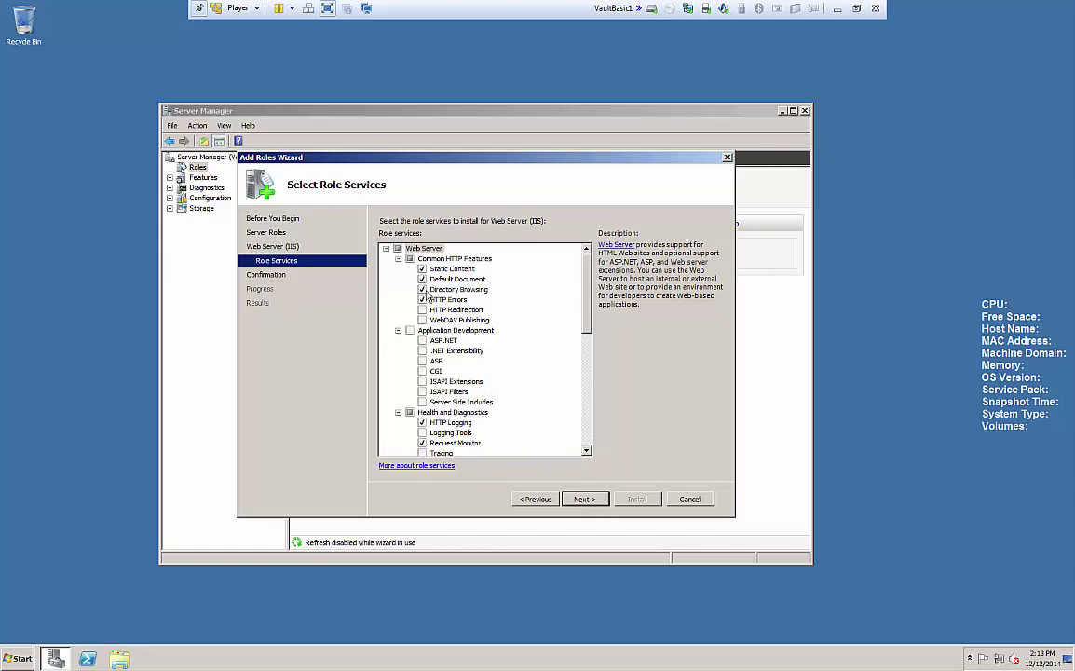
# Tick ASP.NET and accept the role services it requires.
pyautogui.click(424, 343)
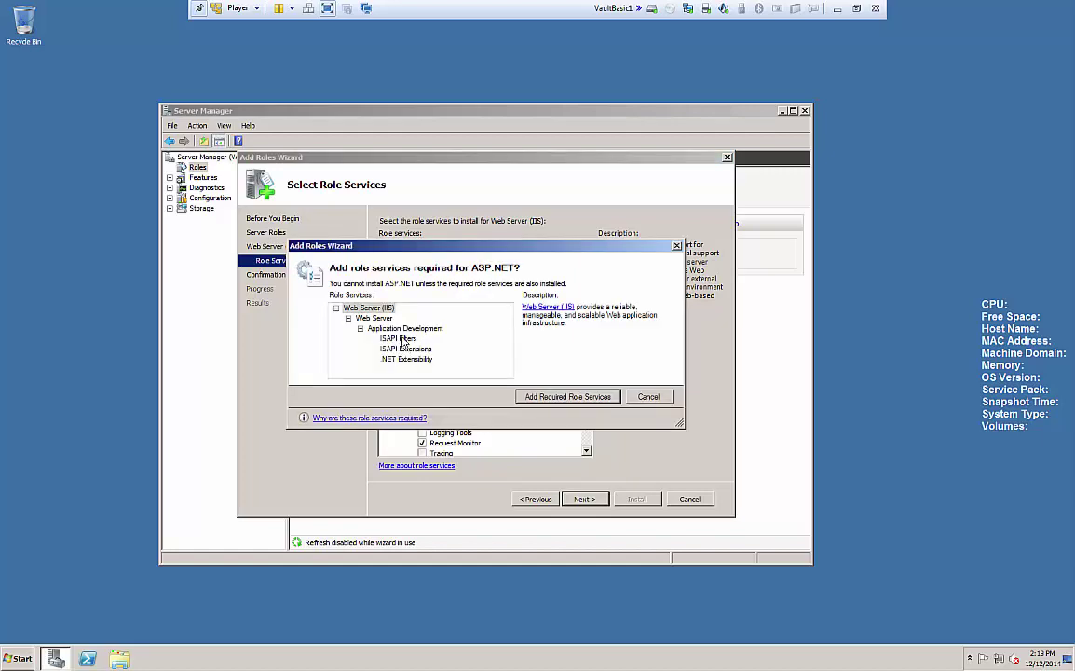
pyautogui.click(533, 399)
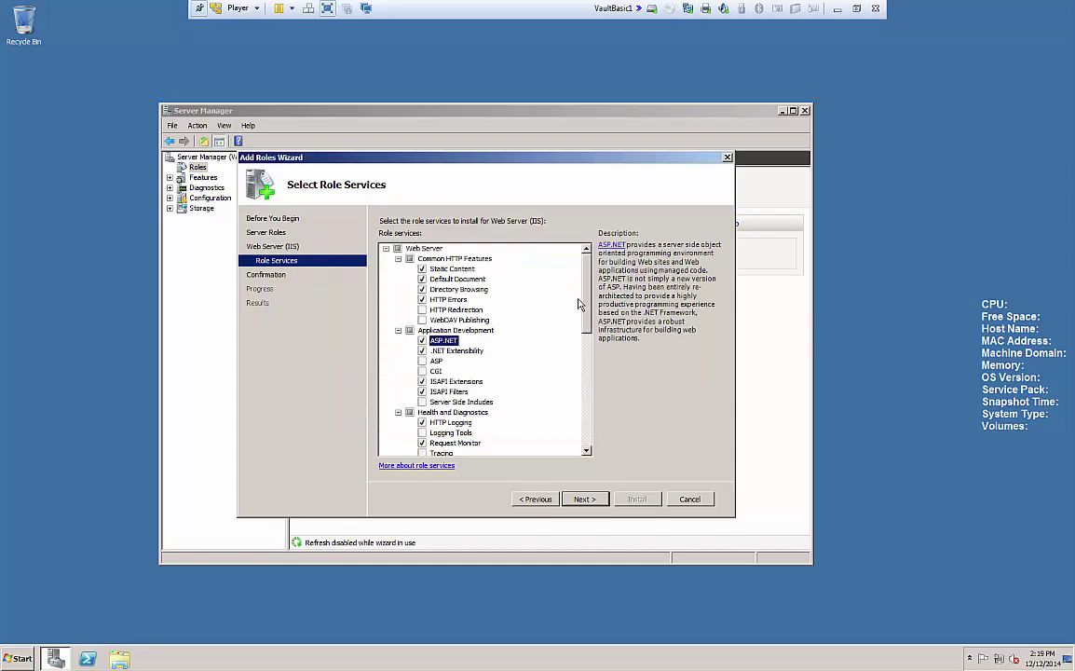
pyautogui.scroll(-1, 530, 272)
pyautogui.moveTo(589, 304); pyautogui.dragTo(601, 369)
# Also tick Windows Authentication and IIS 6 Metabase Compatibility, then go to the confirmation page.
pyautogui.scroll(-2, 542, 336)
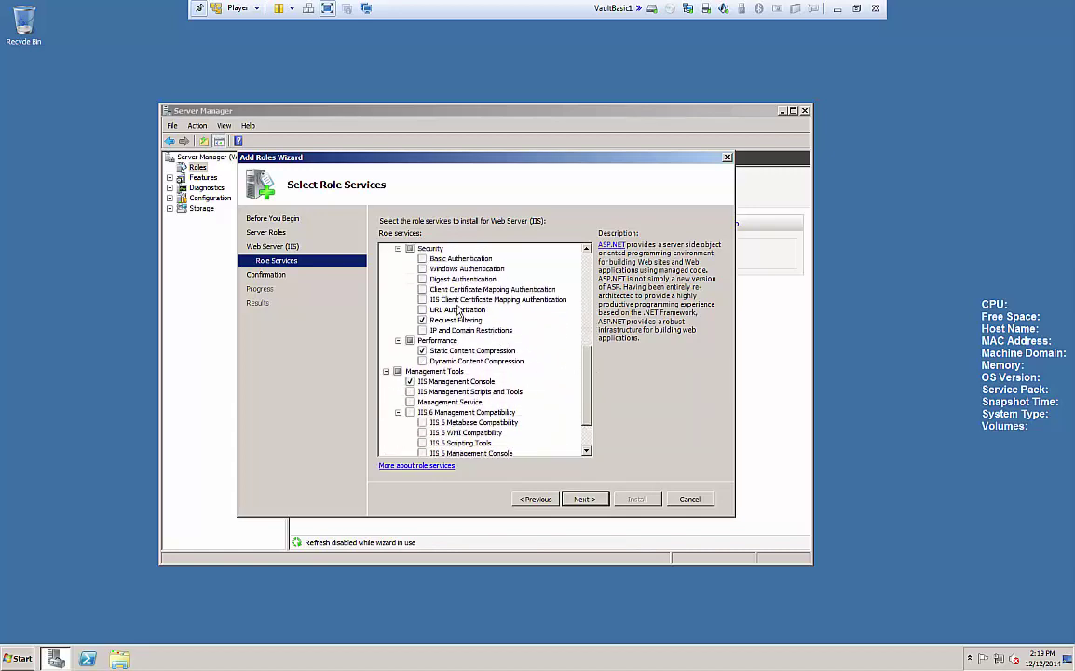
pyautogui.click(423, 269)
pyautogui.click(423, 269)
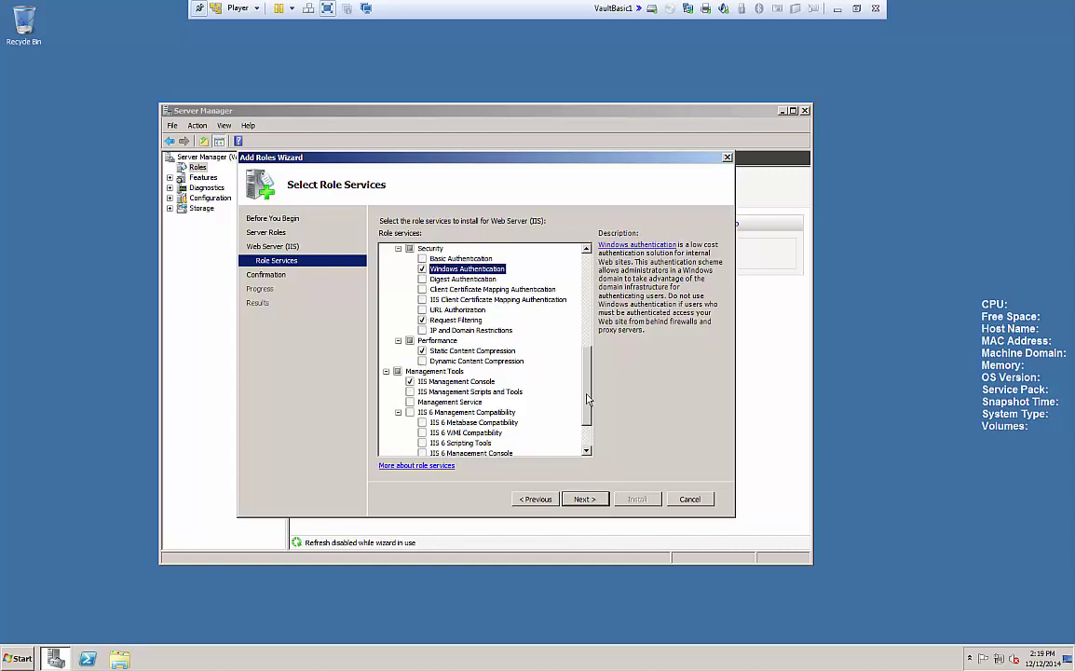
pyautogui.scroll(-2, 586, 425)
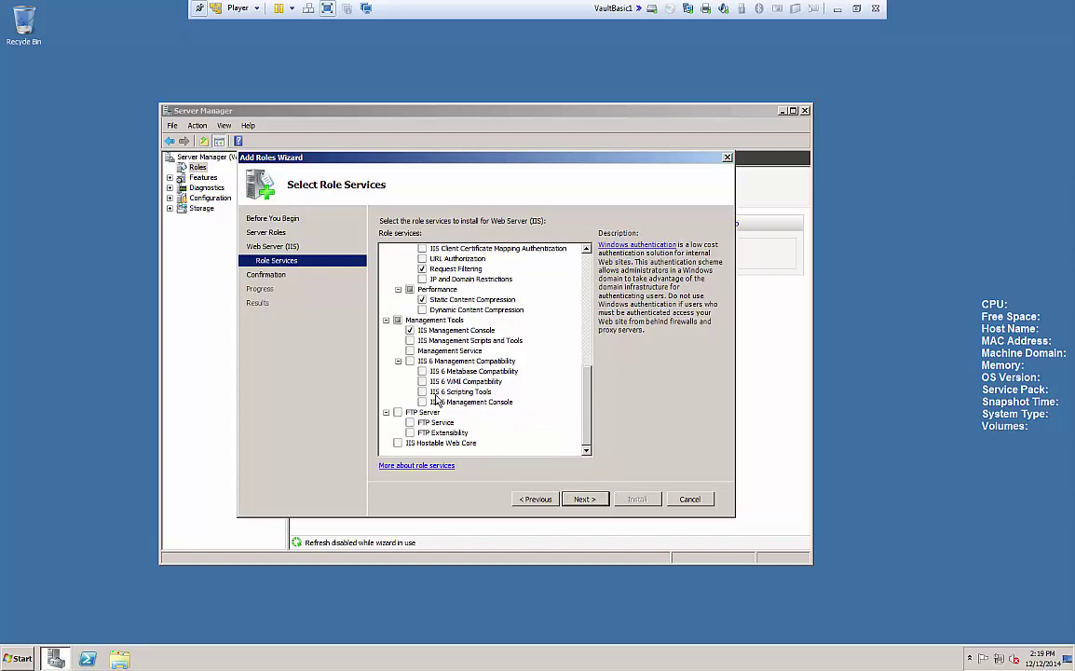
pyautogui.click(422, 372)
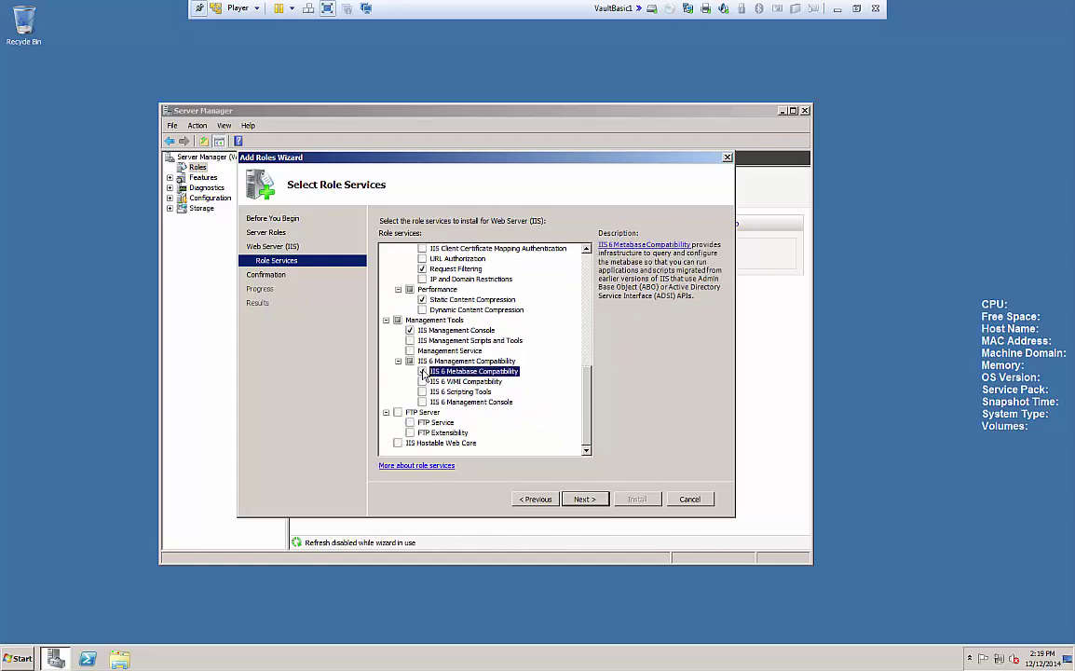
pyautogui.click(422, 372)
pyautogui.moveTo(588, 425); pyautogui.dragTo(584, 303)
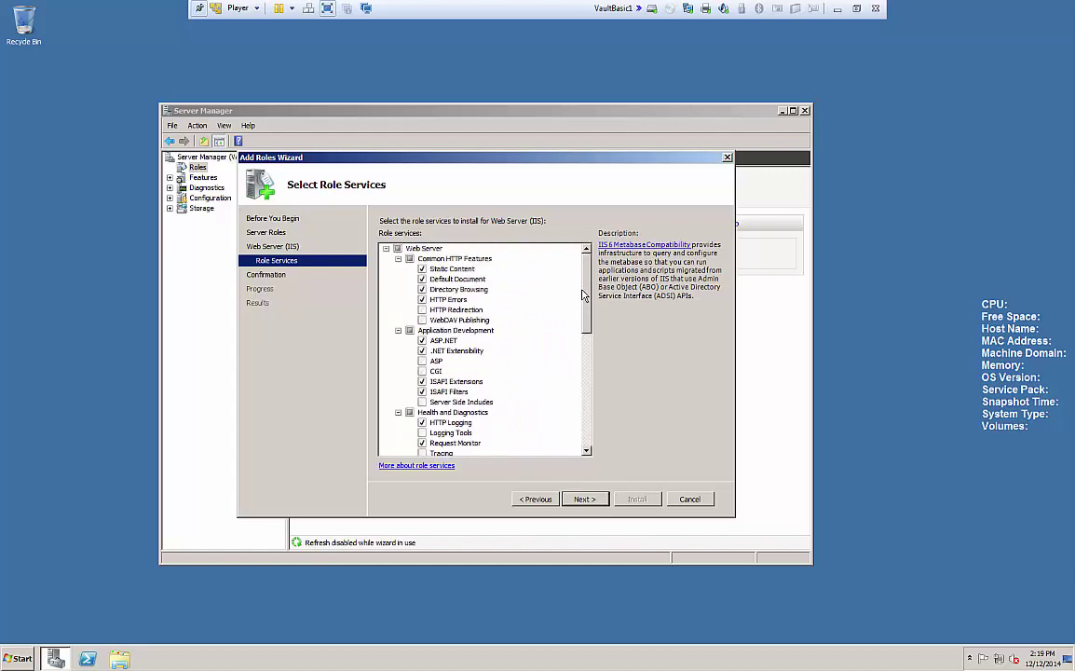
pyautogui.click(585, 500)
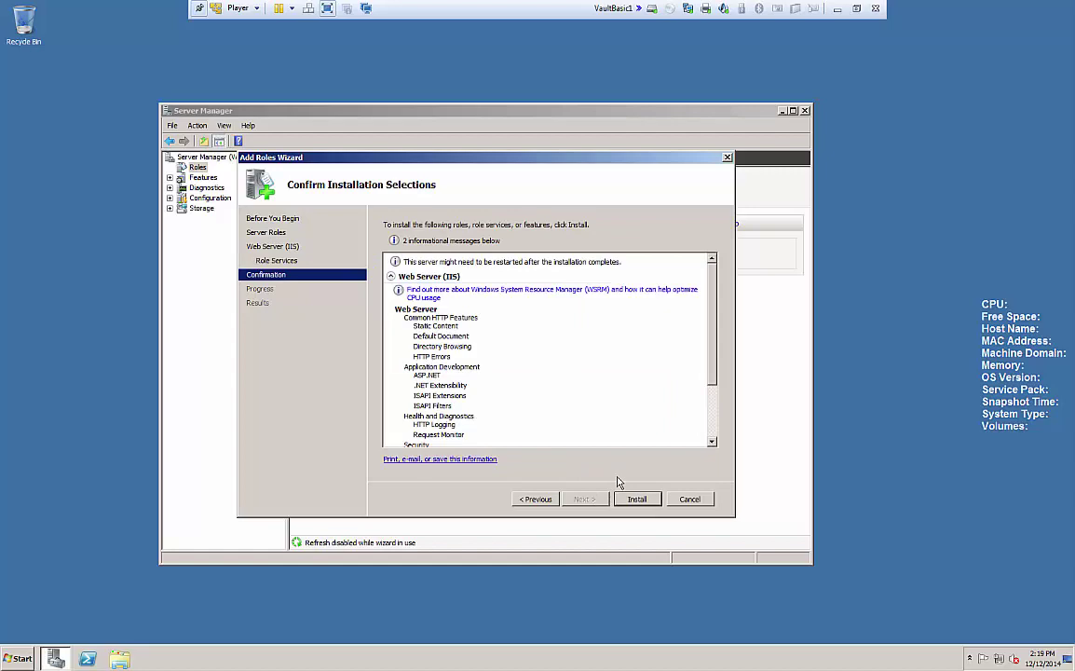
# Install Web Server (IIS), close the wizard, and launch IIS Manager by searching 'iis' in Start.
pyautogui.click(630, 501)
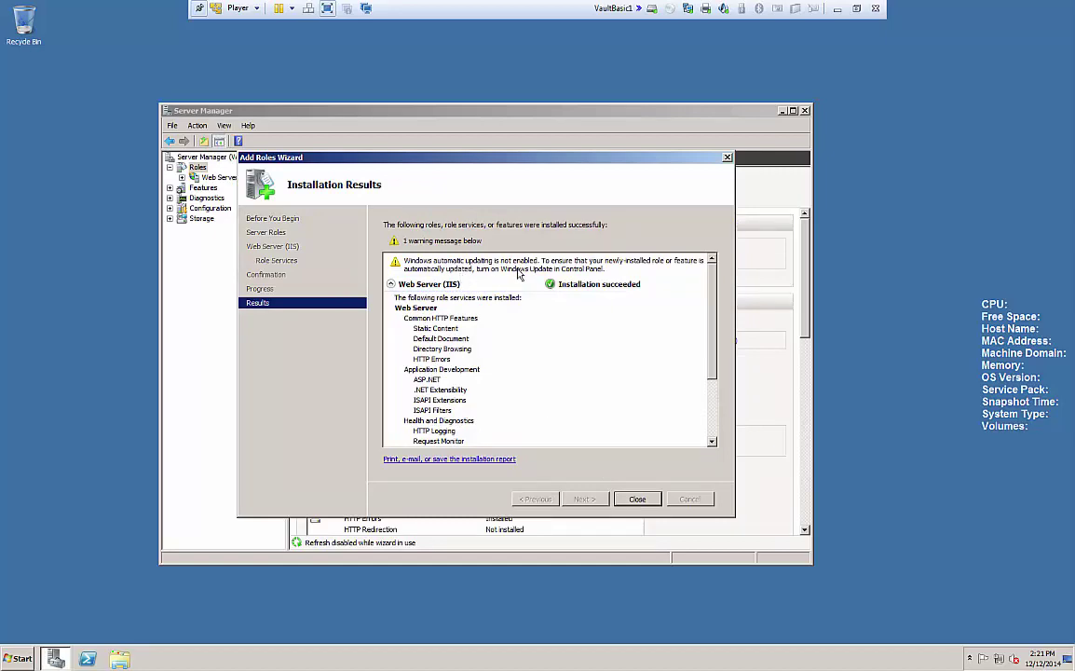
pyautogui.click(638, 501)
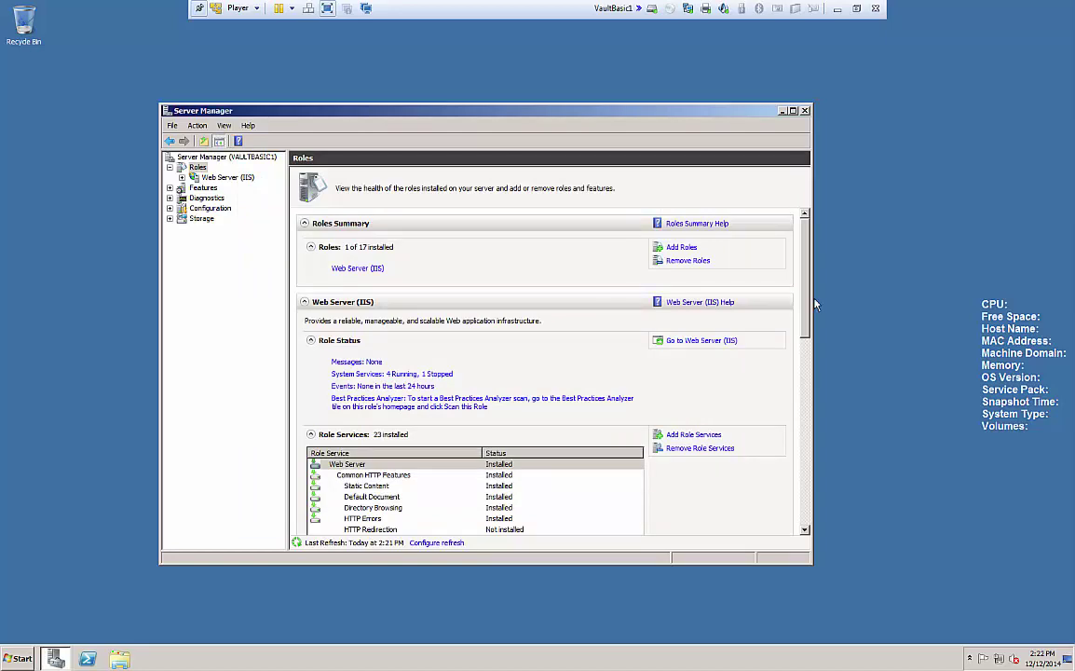
pyautogui.press('super')
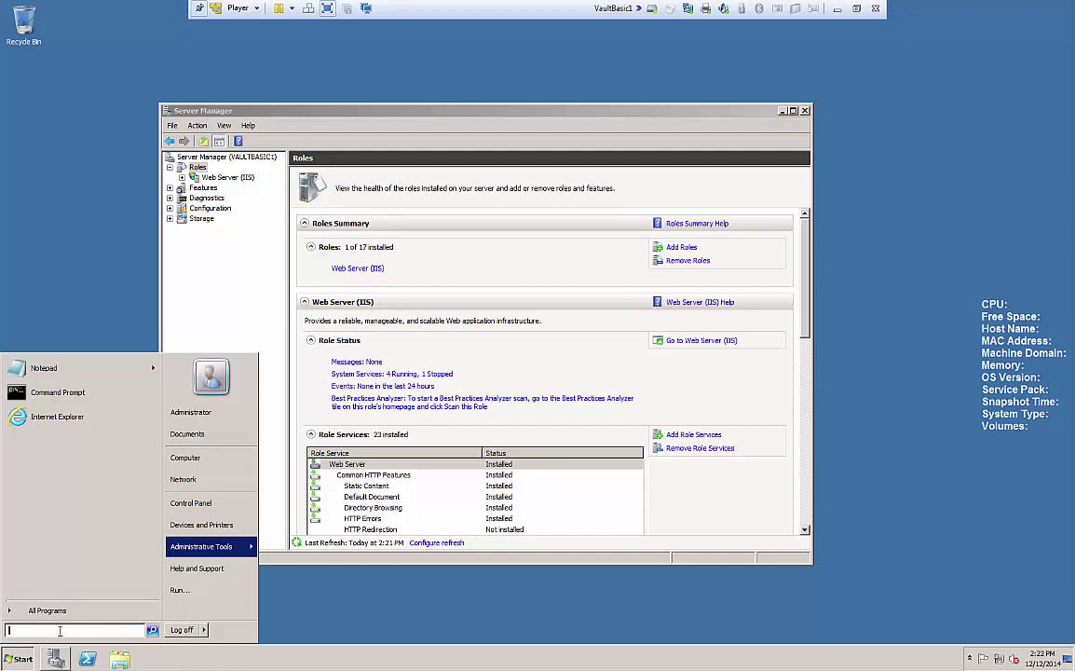
pyautogui.write('iis')
pyautogui.press('Return')
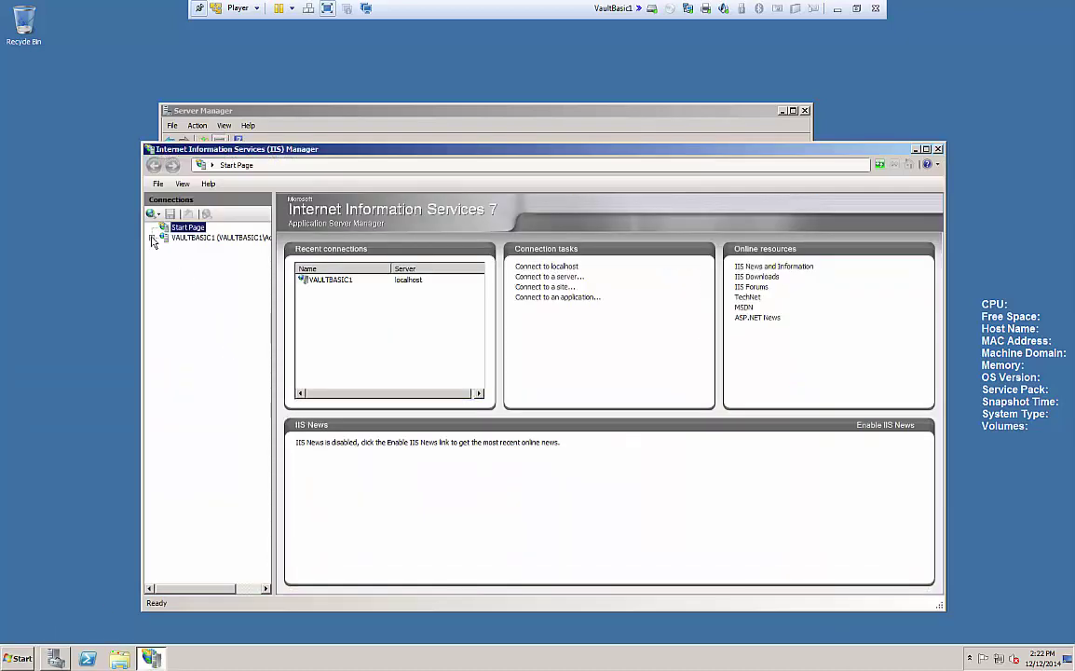
# Set Default Web Site's Connection Limits time-out to 900 in Advanced Settings, then close IIS Manager.
pyautogui.click(153, 238)
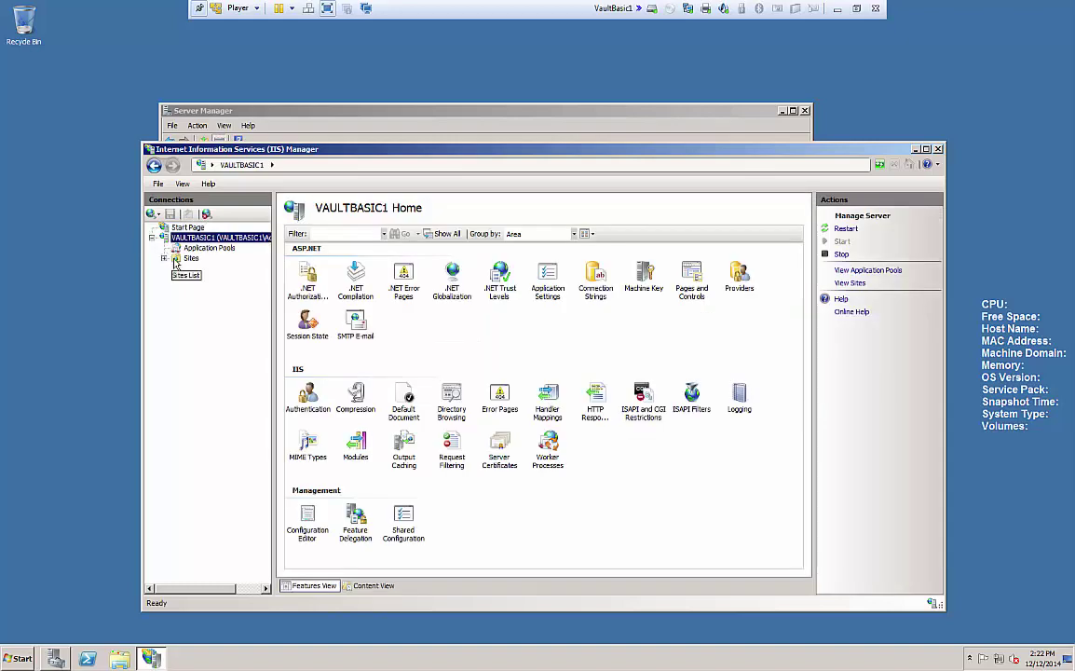
pyautogui.click(177, 260)
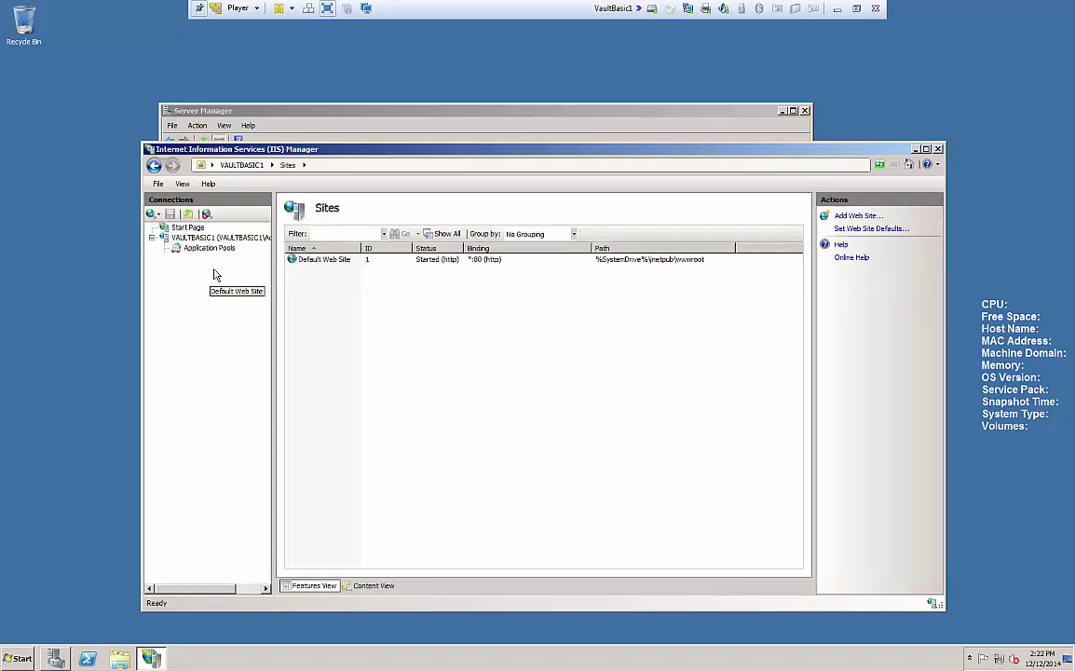
pyautogui.click(212, 270)
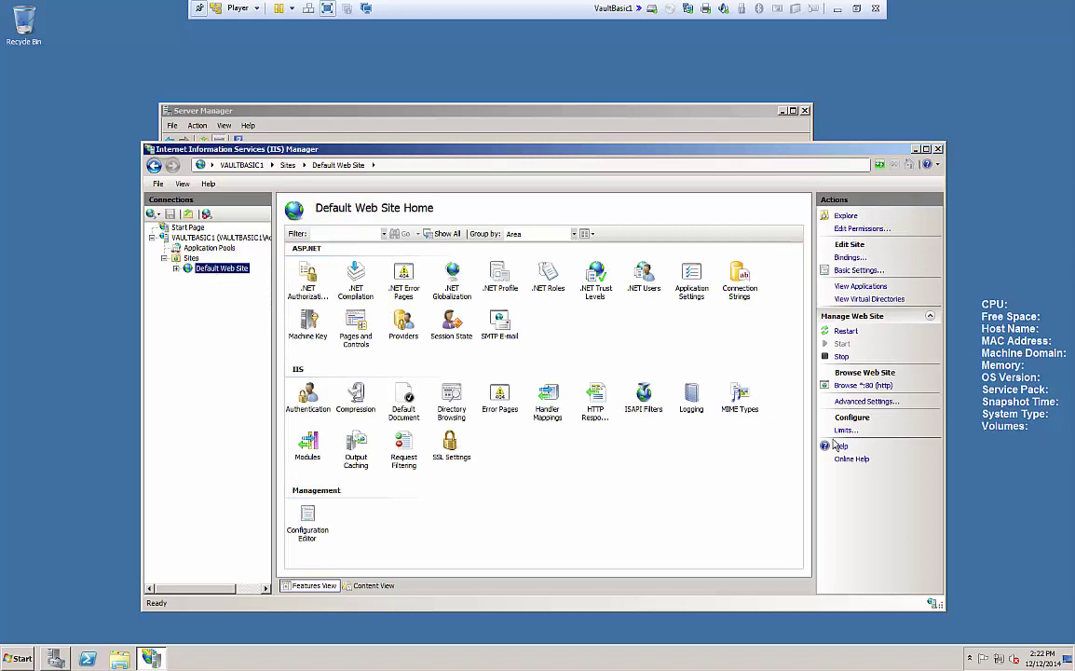
pyautogui.click(854, 401)
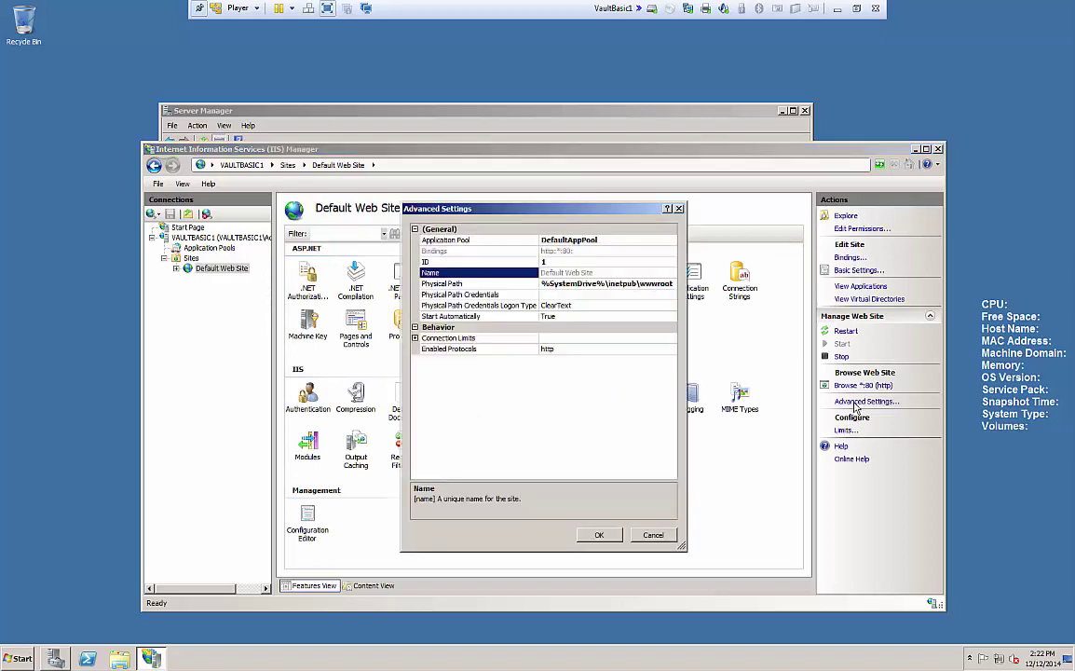
pyautogui.doubleClick(461, 339)
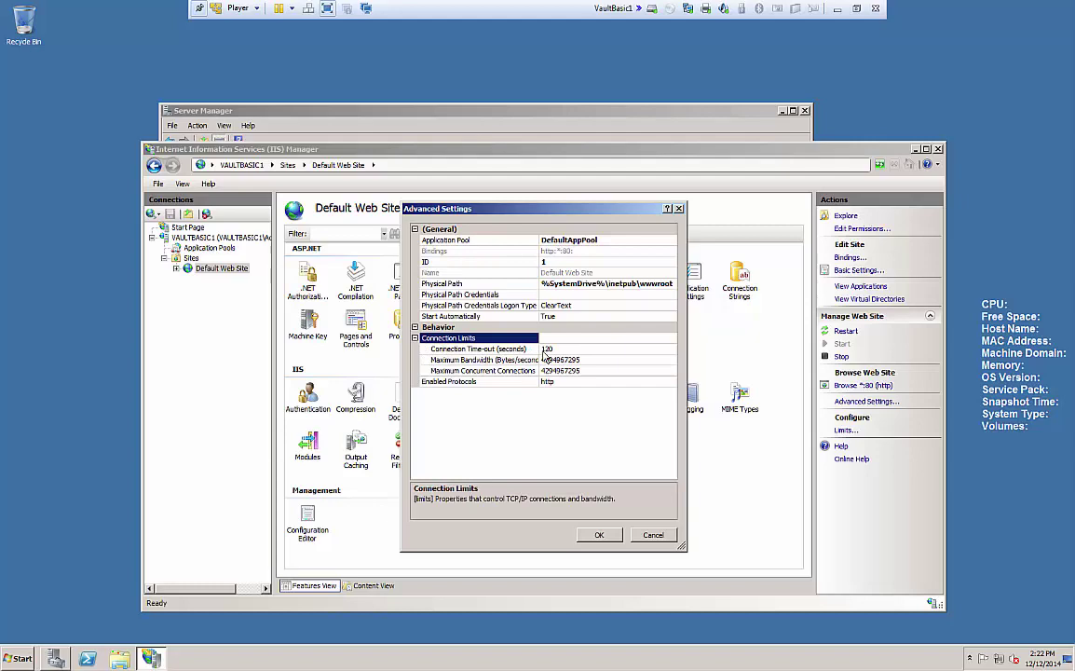
pyautogui.click(507, 349)
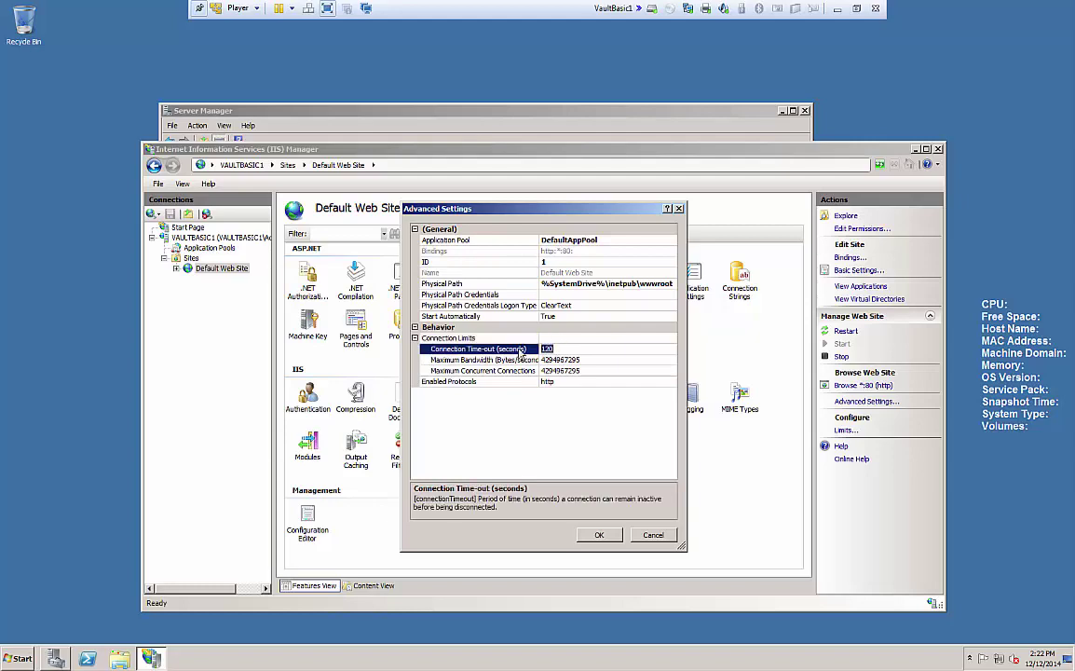
pyautogui.write('900')
pyautogui.click(599, 535)
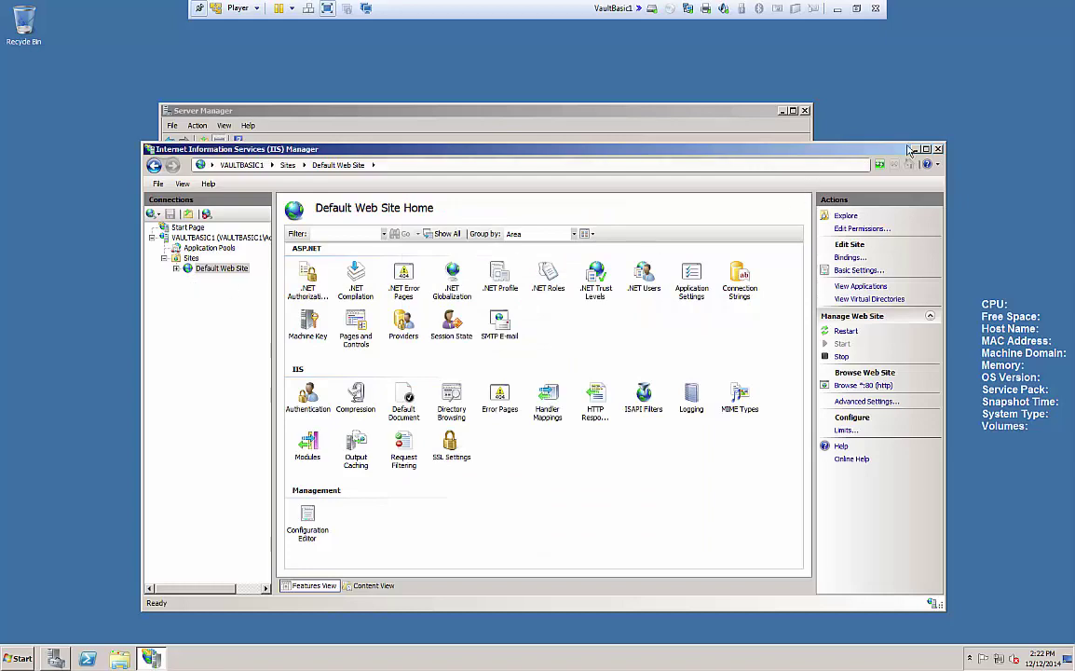
pyautogui.click(938, 150)
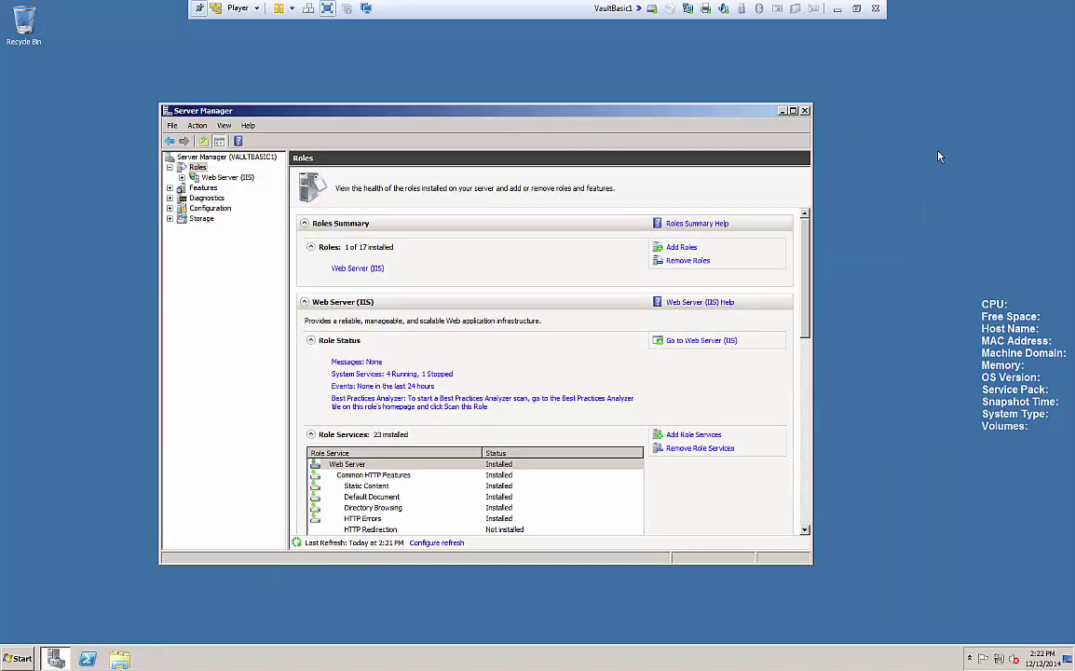
# Close Server Manager, open Local Disk (C:), cancel the redundant sfx extraction, and open the Autodesk folder.
pyautogui.click(806, 111)
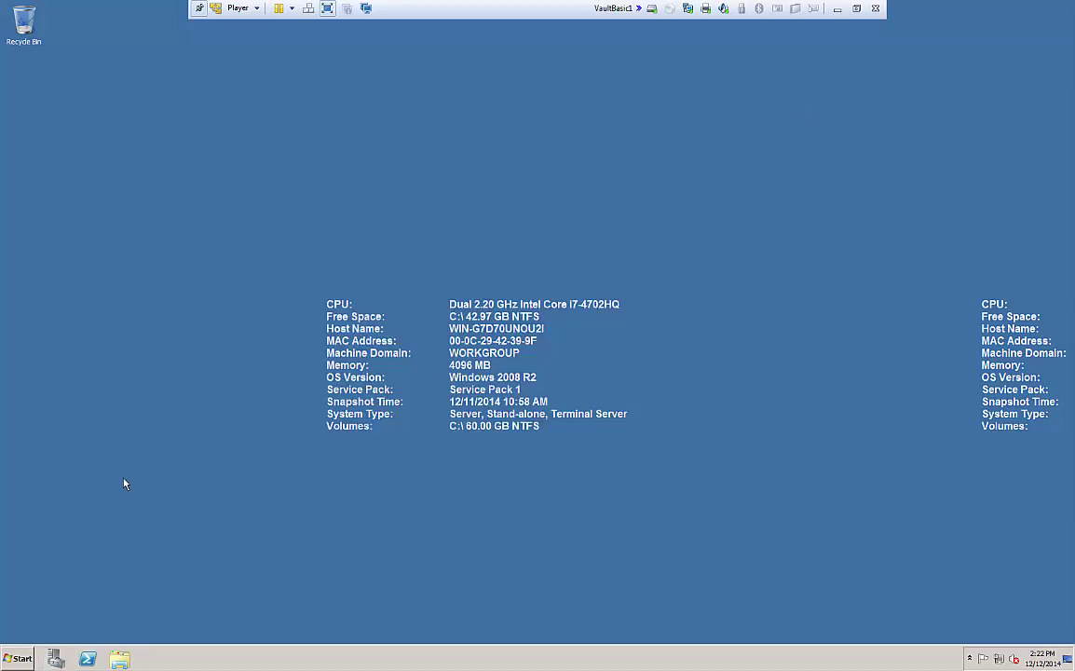
pyautogui.click(21, 658)
pyautogui.click(195, 462)
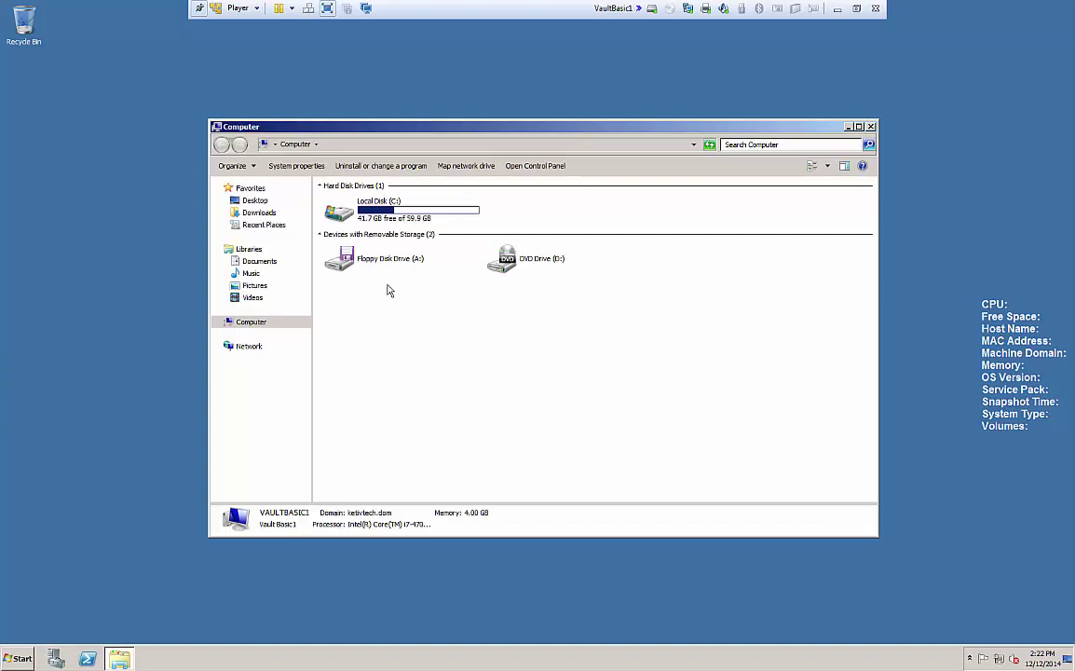
pyautogui.doubleClick(396, 217)
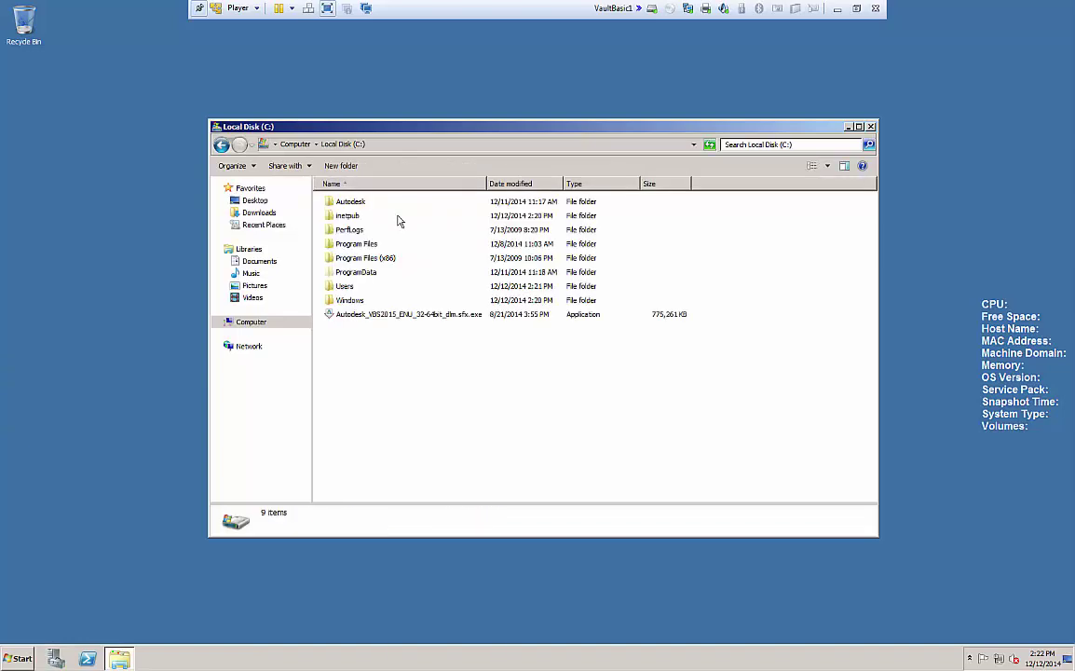
pyautogui.doubleClick(396, 317)
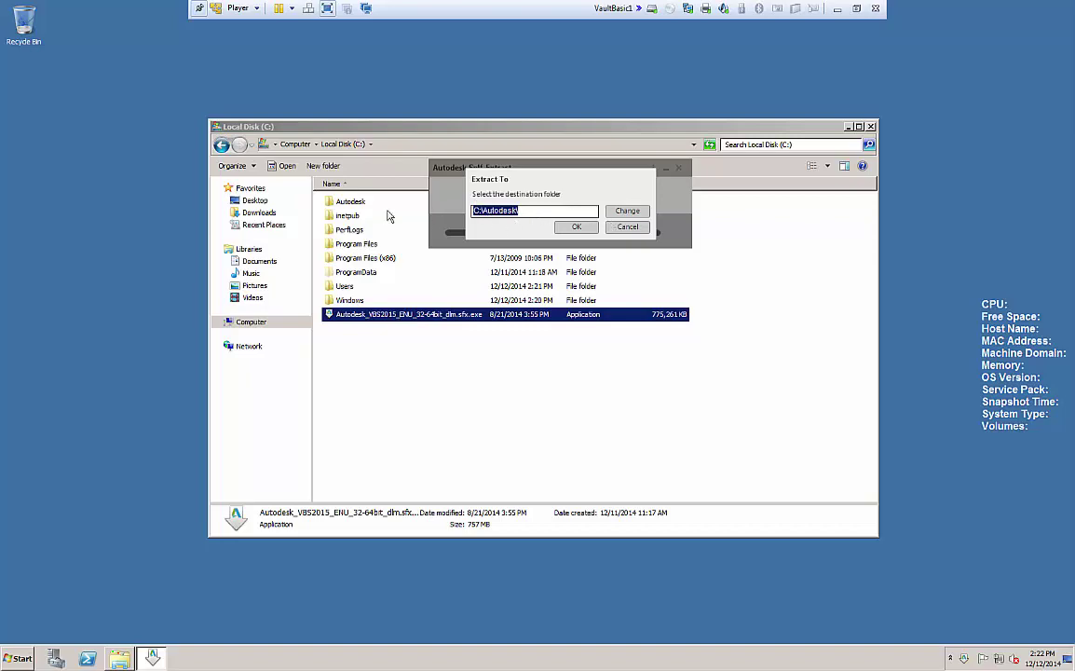
pyautogui.click(627, 227)
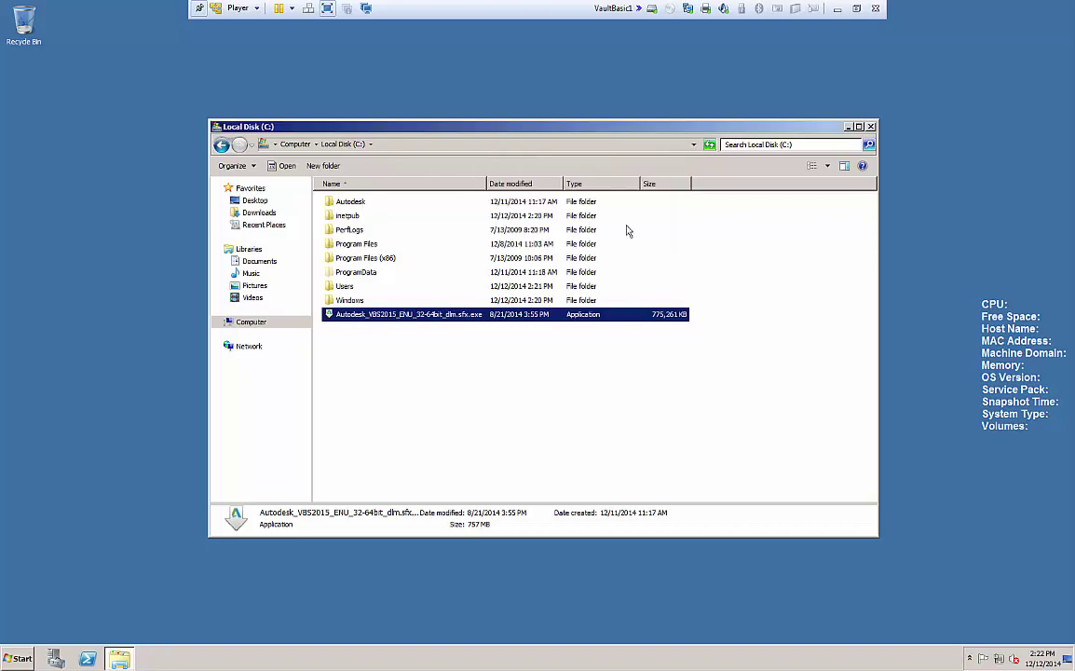
pyautogui.doubleClick(362, 206)
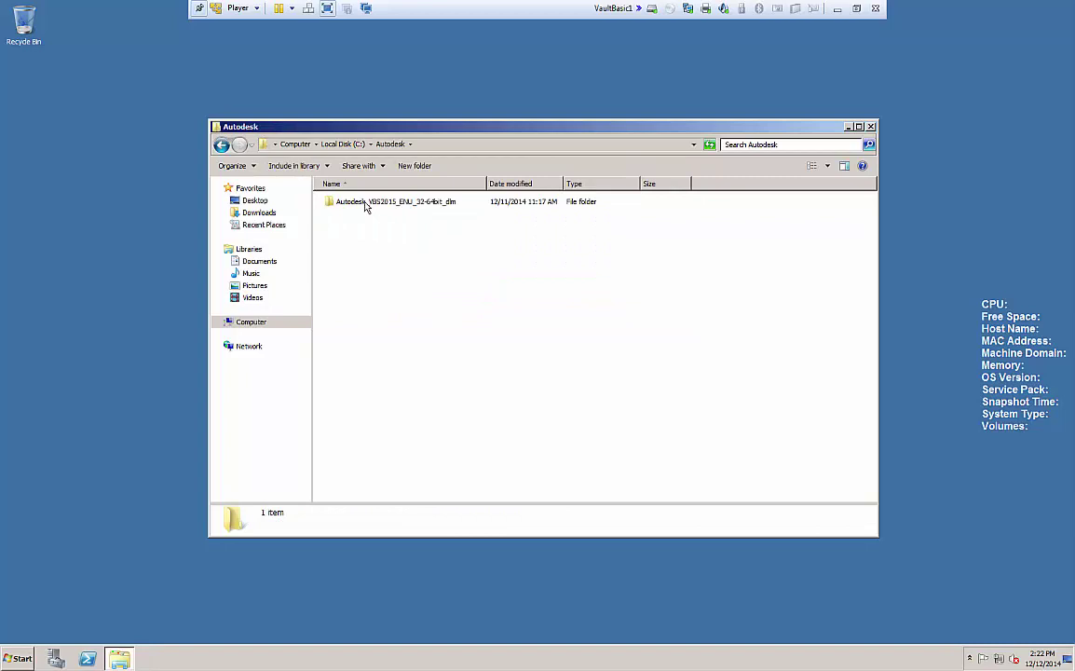
# Open the Autodesk_VBS2015_ENU_32-64bit_dlm folder and run its Setup.exe.
pyautogui.doubleClick(363, 207)
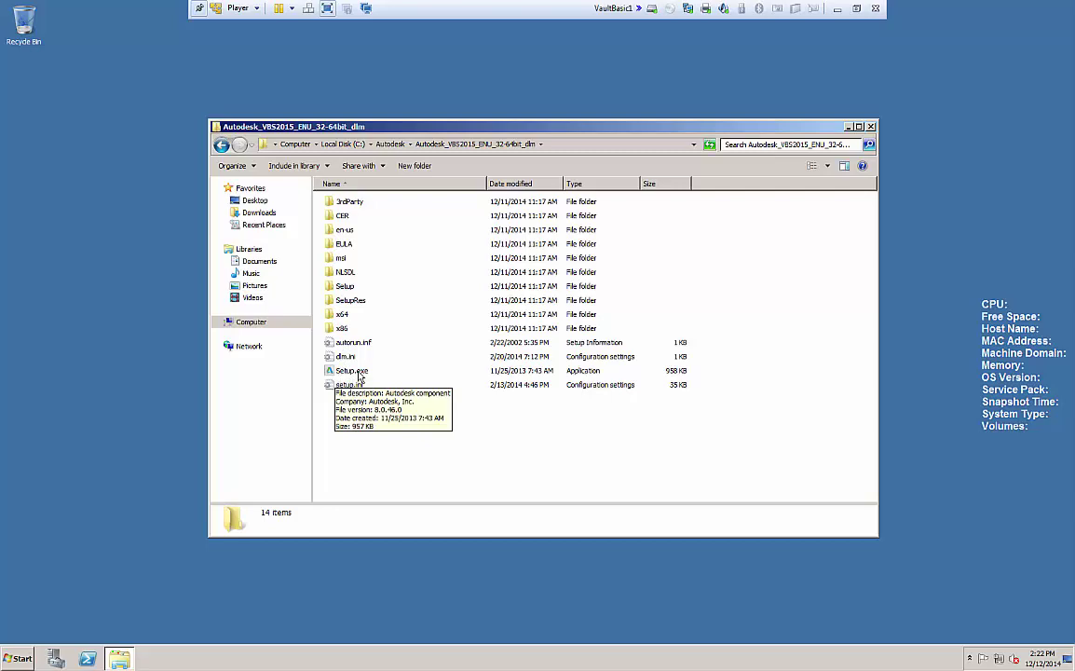
pyautogui.click(359, 374)
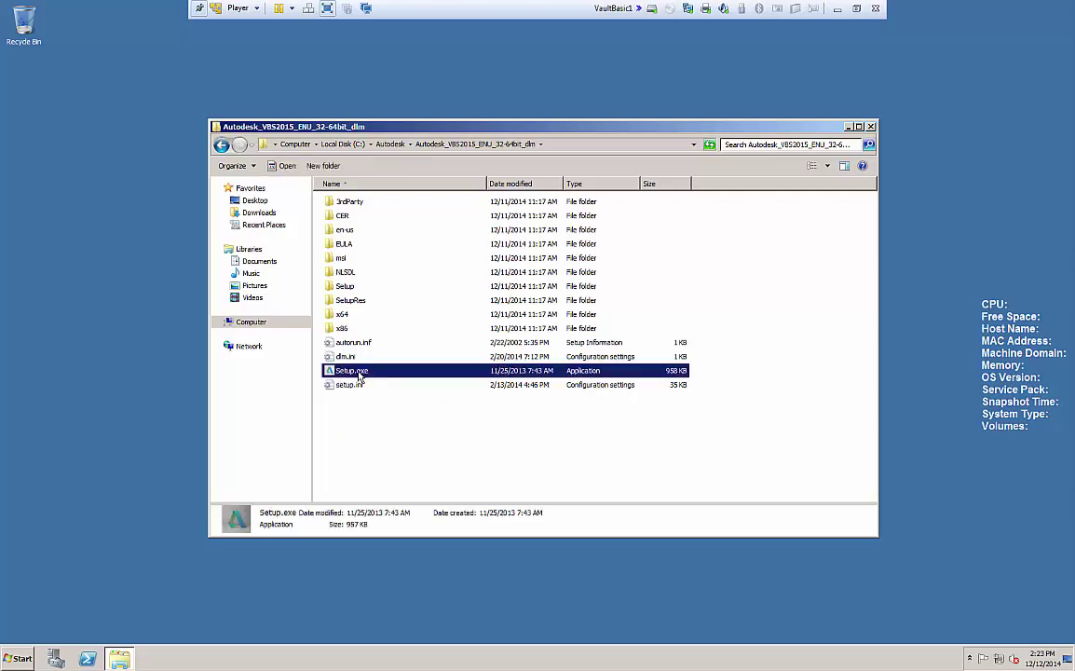
pyautogui.doubleClick(360, 373)
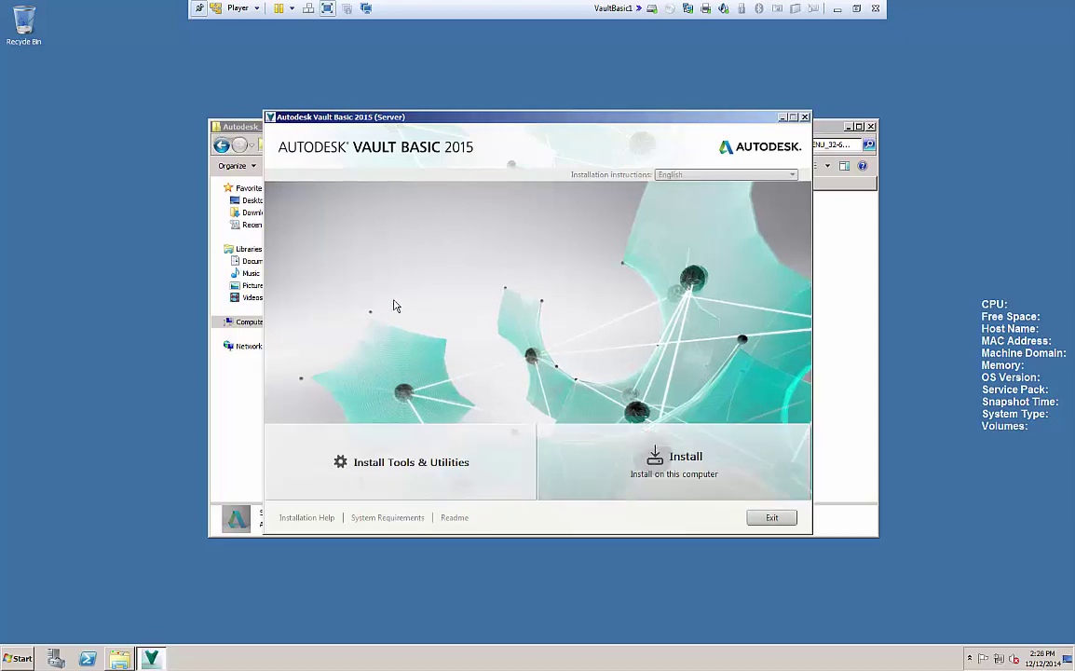
# Choose Install and accept the Vault Basic 2015 license agreement.
pyautogui.click(680, 471)
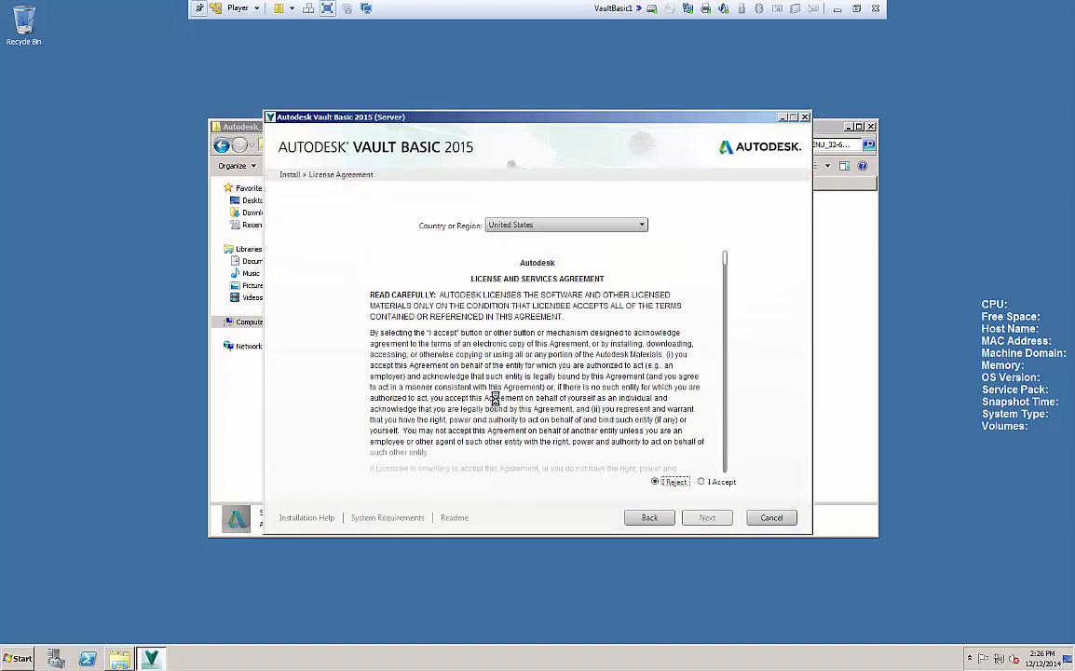
pyautogui.click(715, 482)
pyautogui.click(708, 518)
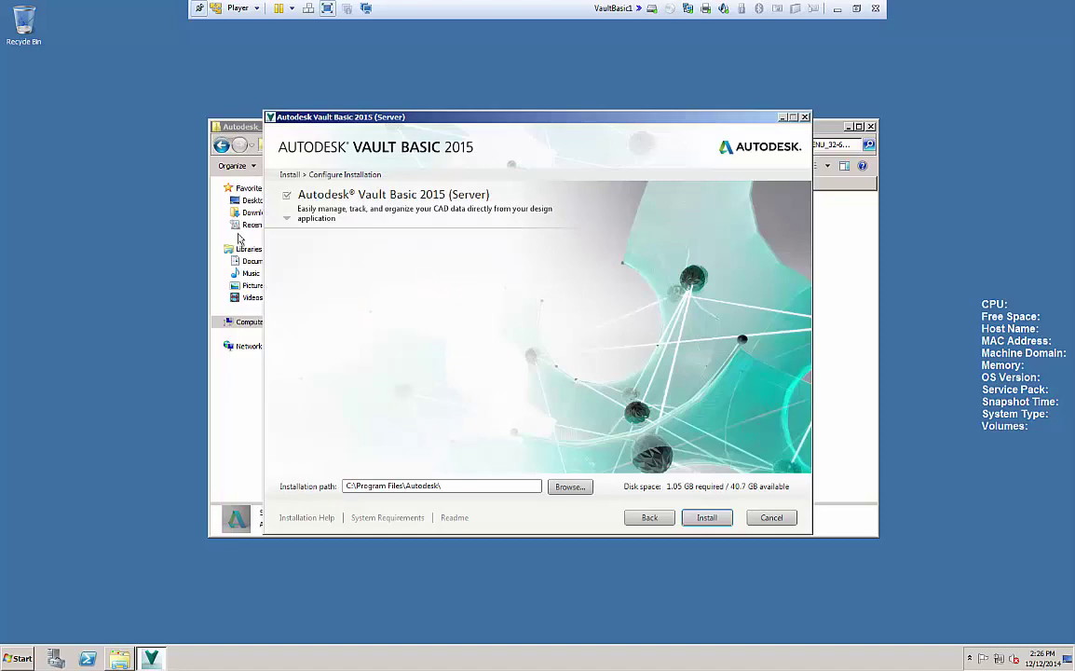
# Expand and review the server product's default configuration, then collapse it unchanged.
pyautogui.click(287, 221)
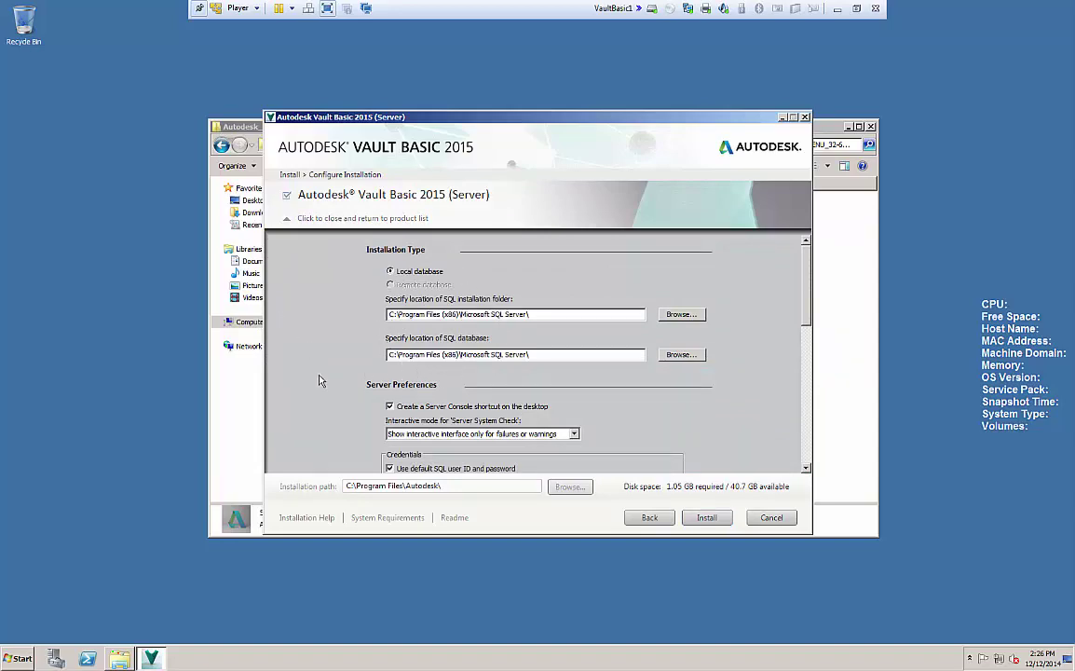
pyautogui.scroll(-2, 319, 381)
pyautogui.scroll(-6, 319, 380)
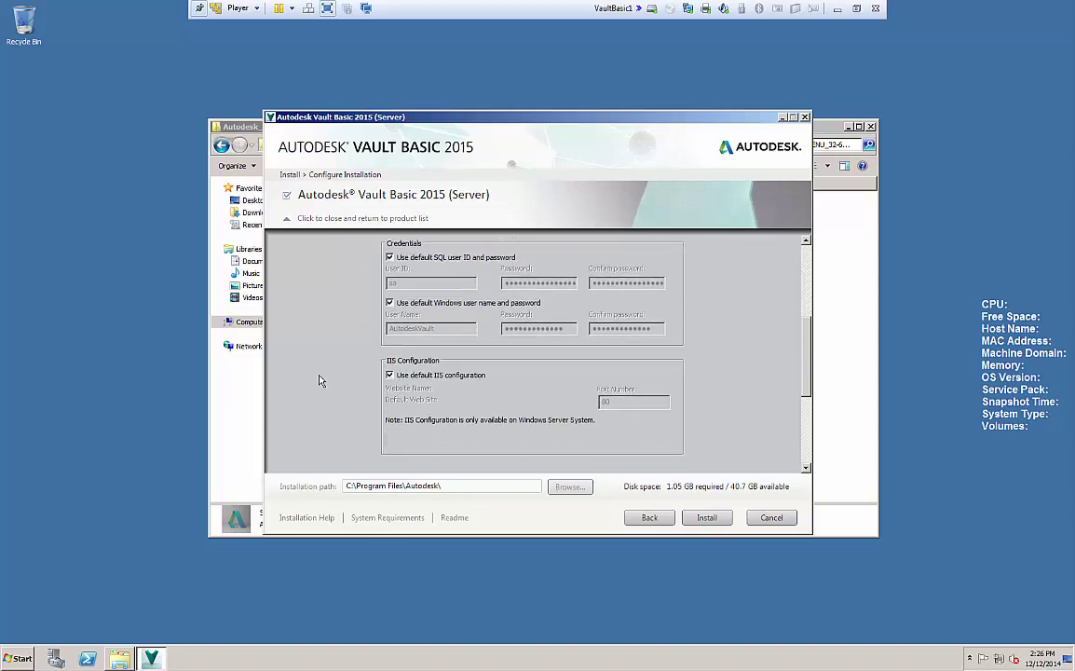
pyautogui.scroll(-2, 319, 380)
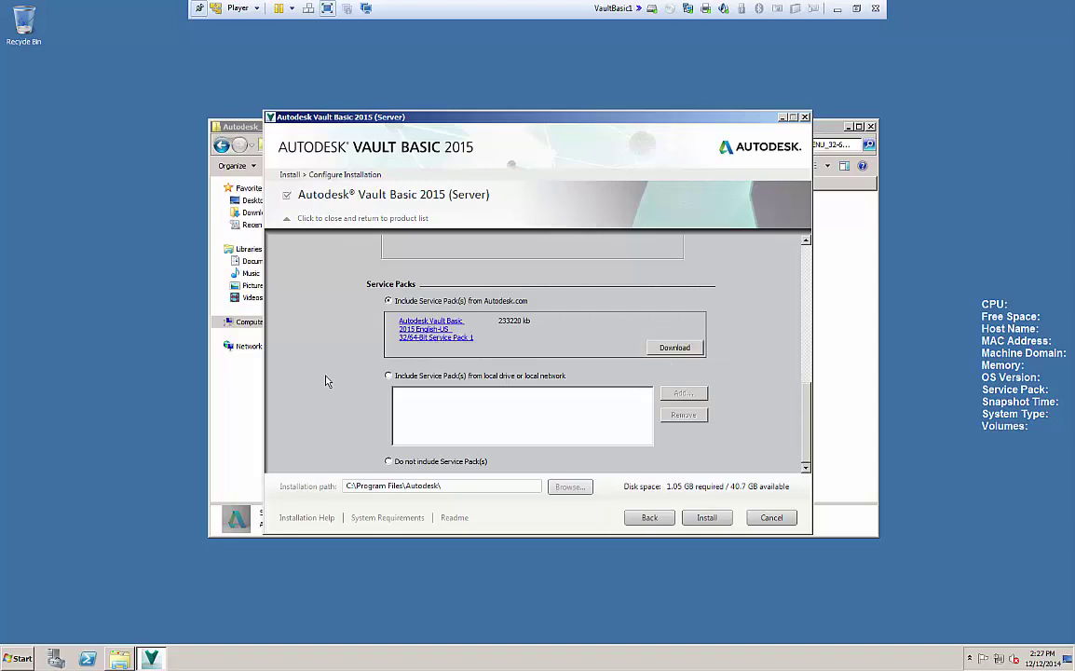
pyautogui.scroll(15, 343, 434)
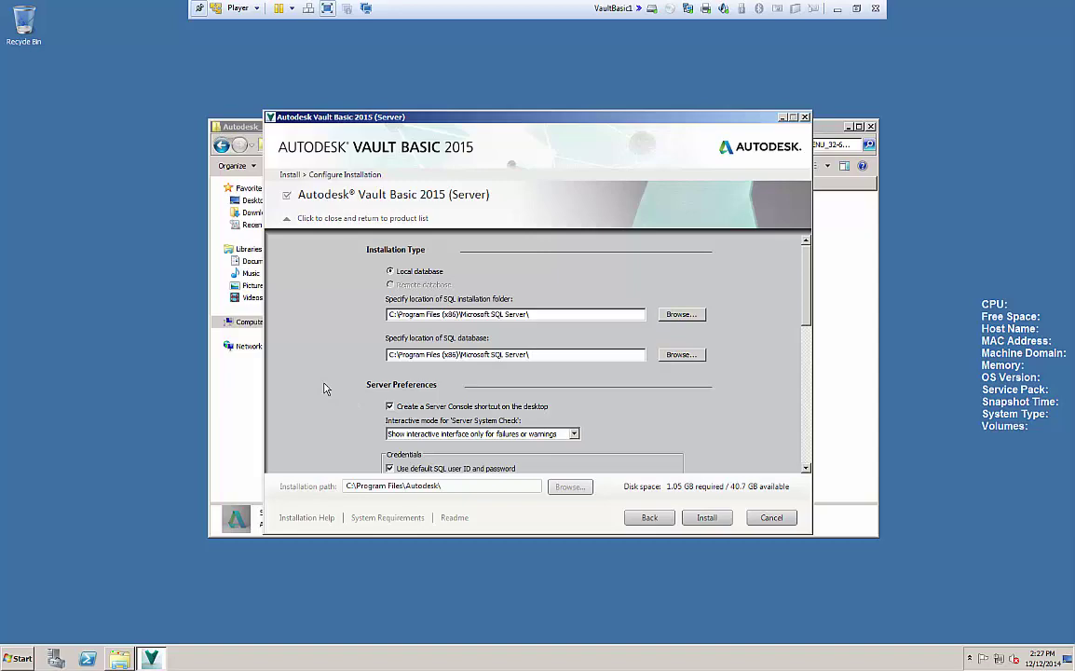
pyautogui.click(285, 223)
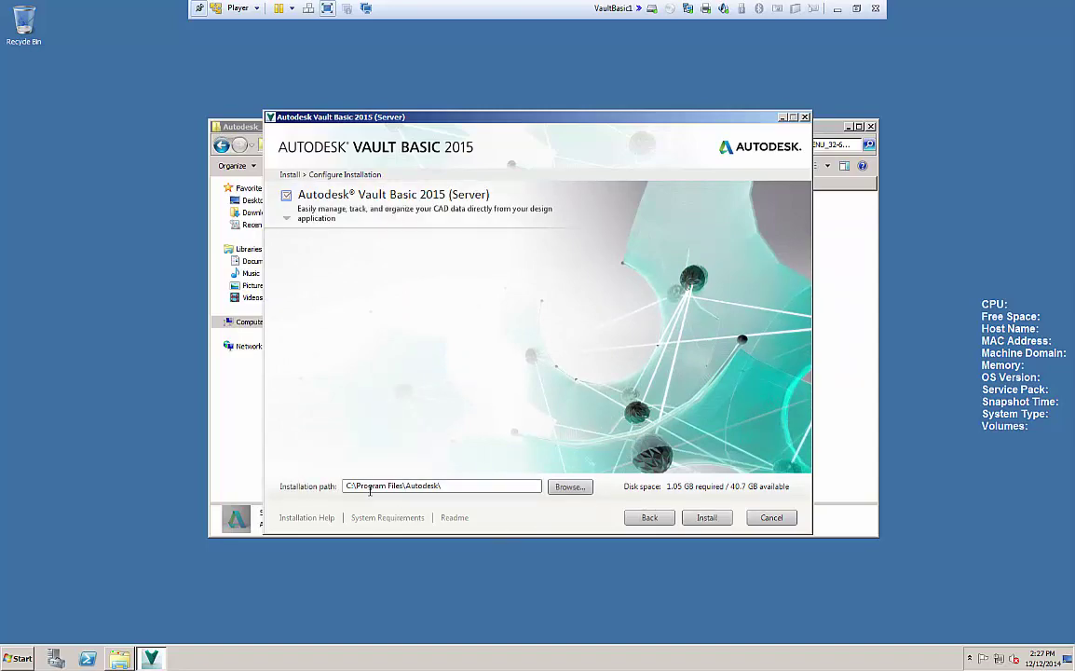
# Start the install, inspect the readiness check's firewall warning, and continue installing.
pyautogui.click(701, 518)
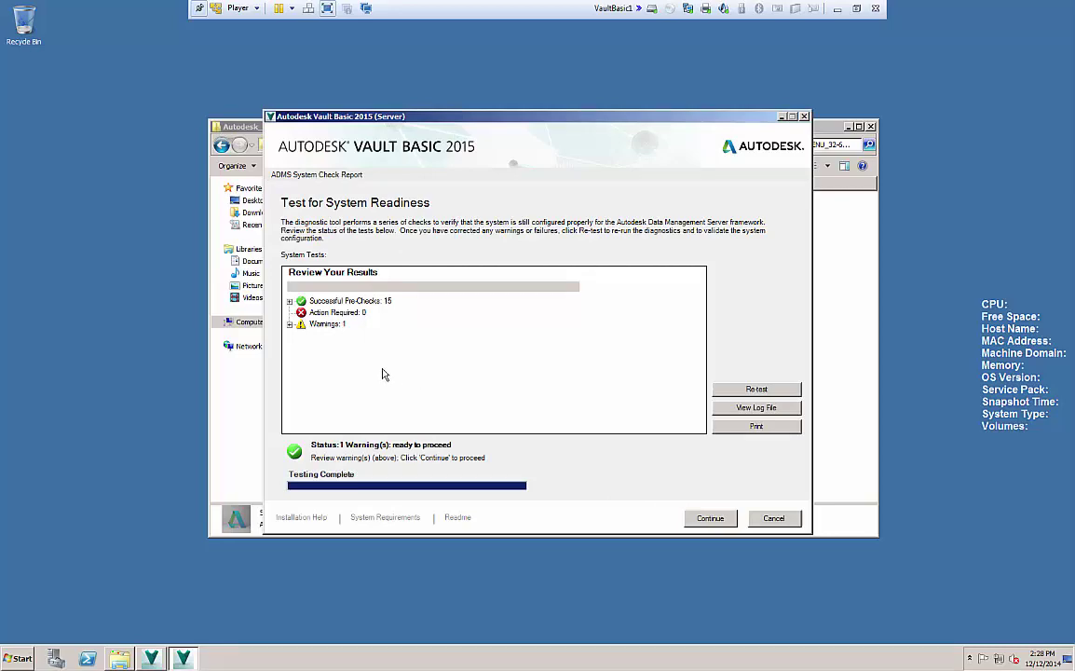
pyautogui.click(289, 324)
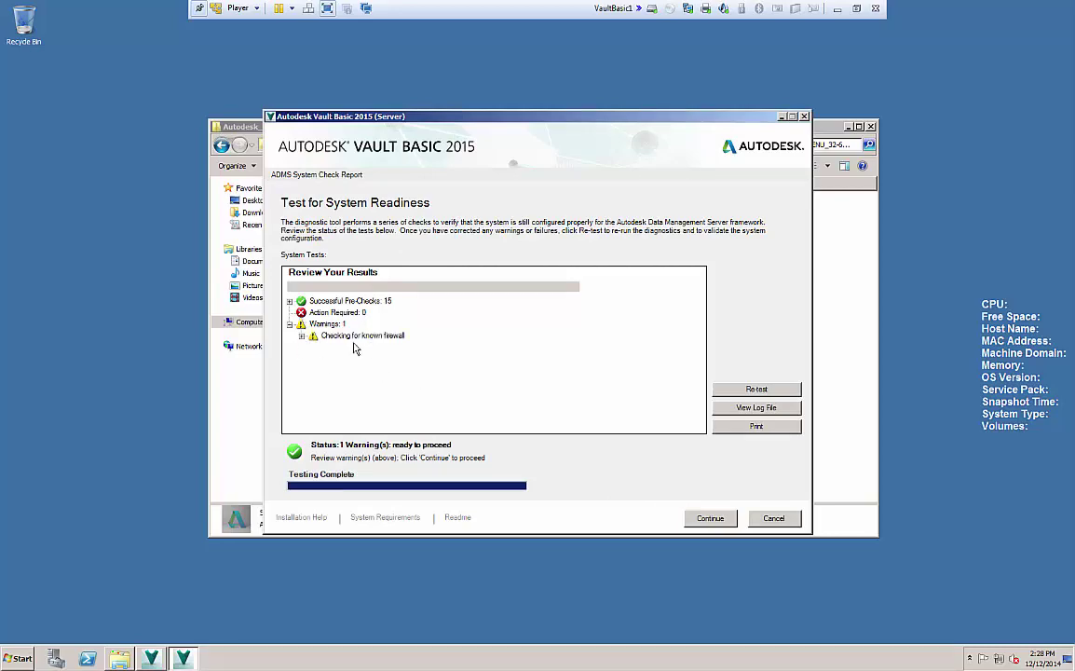
pyautogui.click(301, 336)
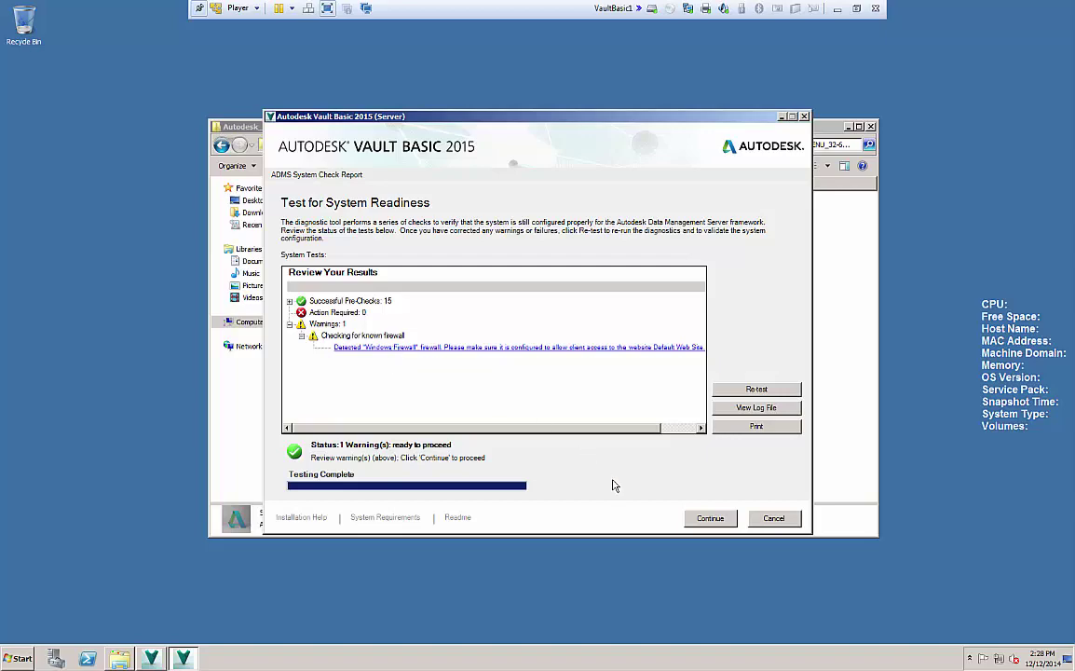
pyautogui.click(710, 519)
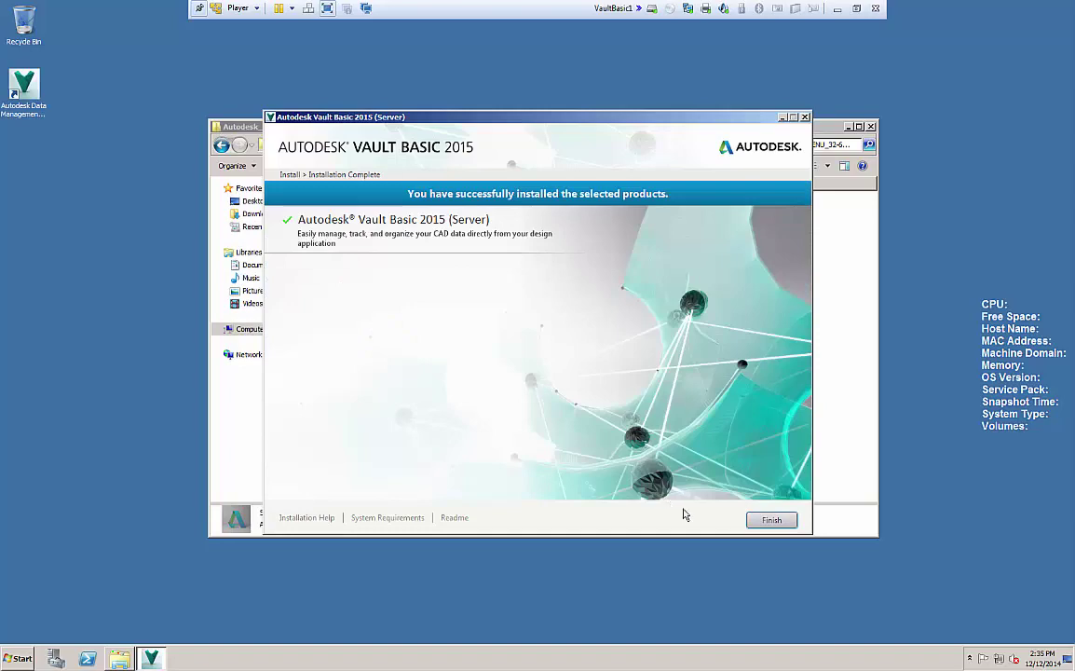
# Close the Vault Basic 2015 (Server) installer with Finish on the Installation Complete page.
pyautogui.click(789, 521)
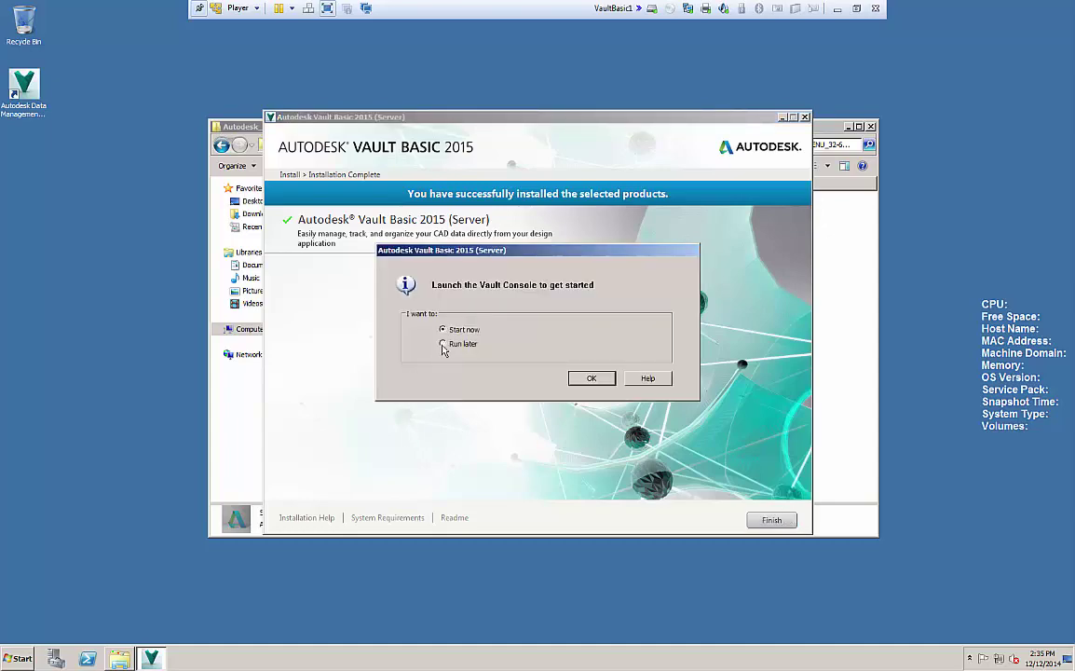